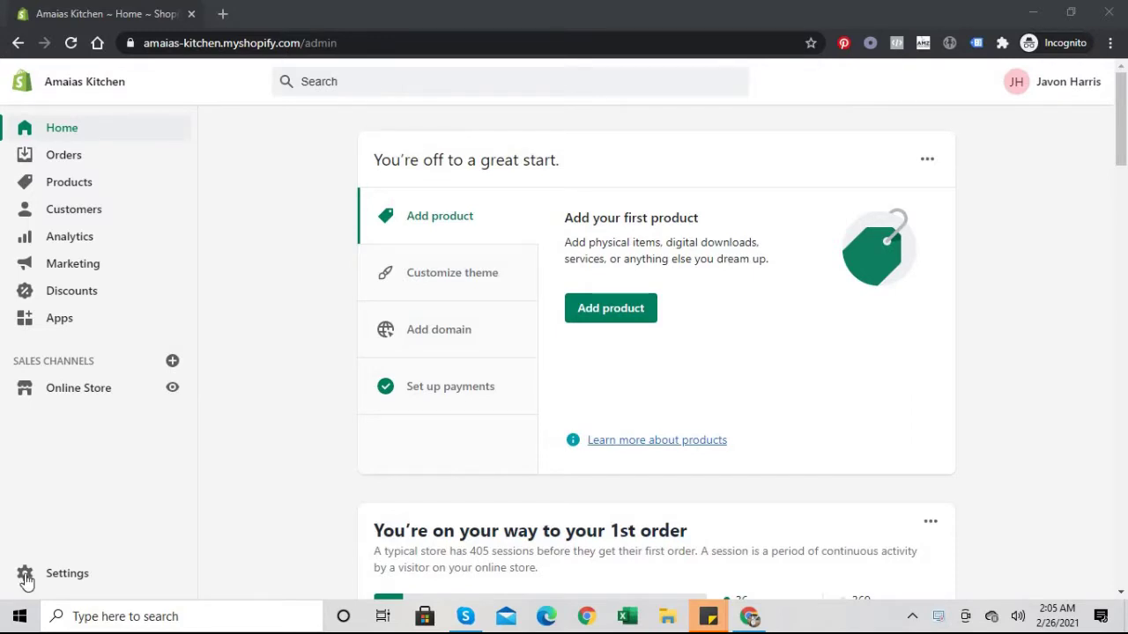
# Step: Go to Settings and open the Legal card to reach the policy editors
pyautogui.click(78, 575)
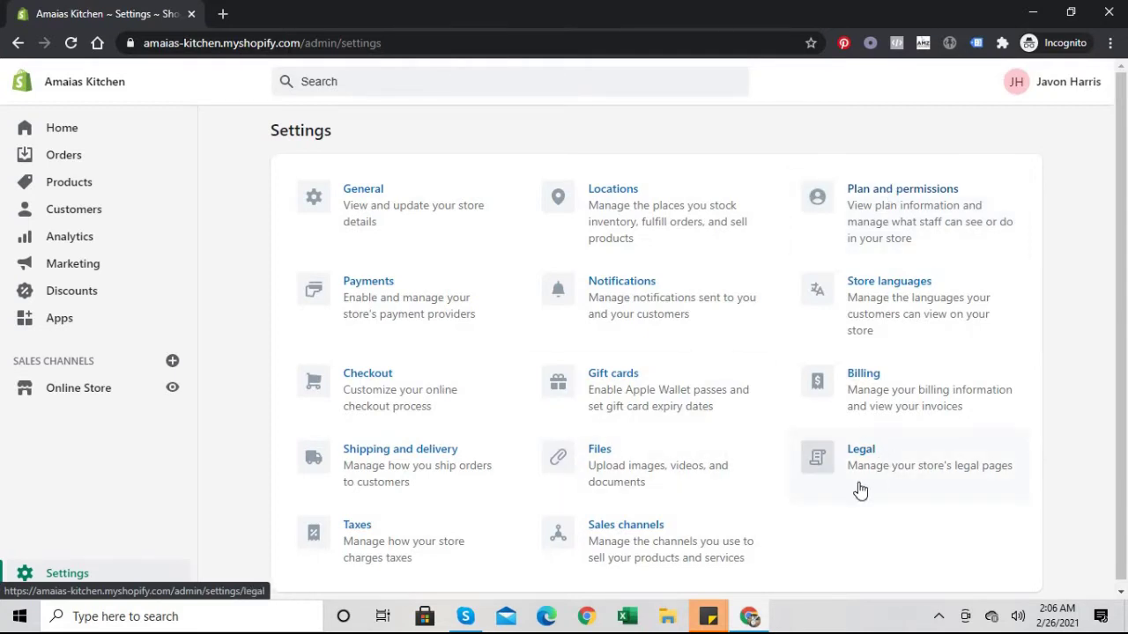
pyautogui.click(876, 456)
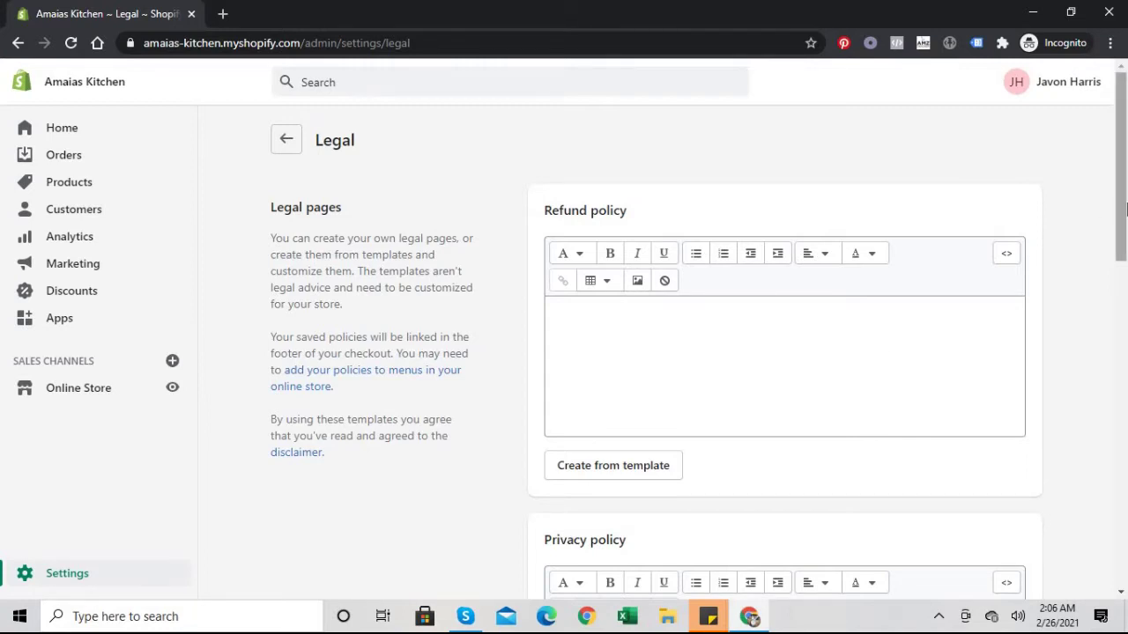
# Step: Scroll through the empty Refund, Privacy, Terms of service and Shipping policy editors
pyautogui.moveTo(1124, 207); pyautogui.dragTo(1124, 429)
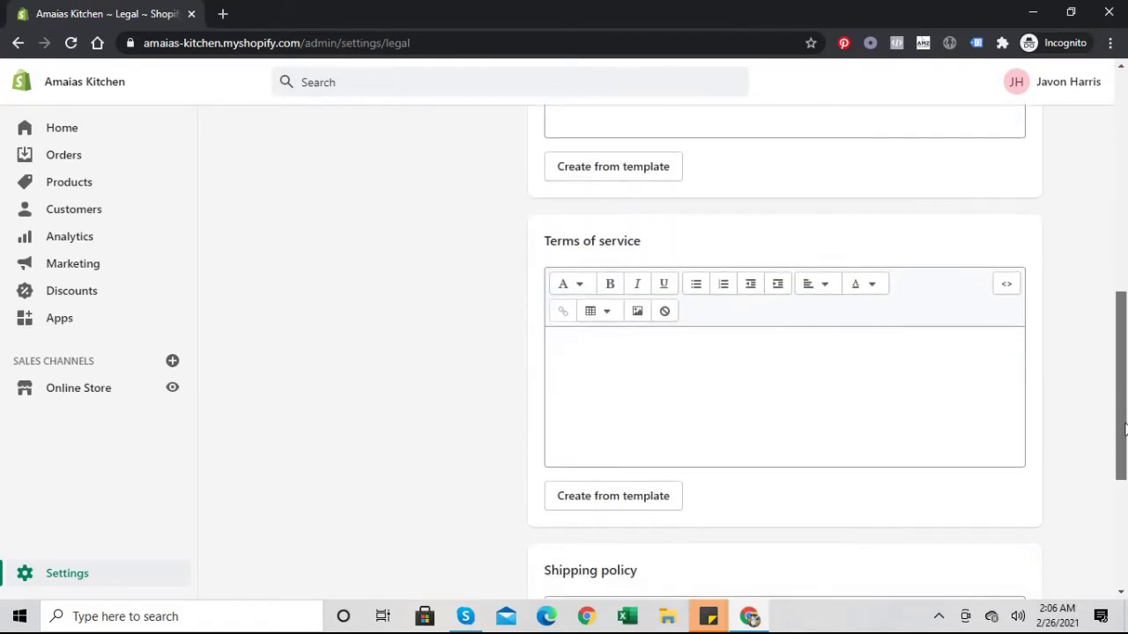
pyautogui.moveTo(1124, 327); pyautogui.dragTo(1124, 157)
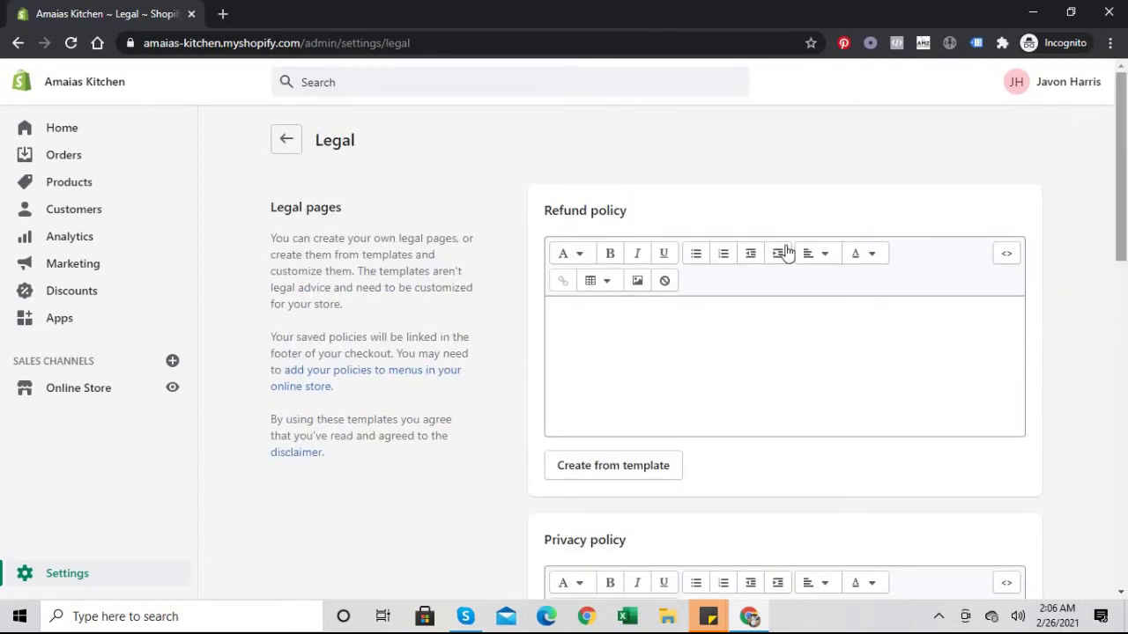
# Step: Check the store email in General settings, then return to the Legal page
pyautogui.click(75, 574)
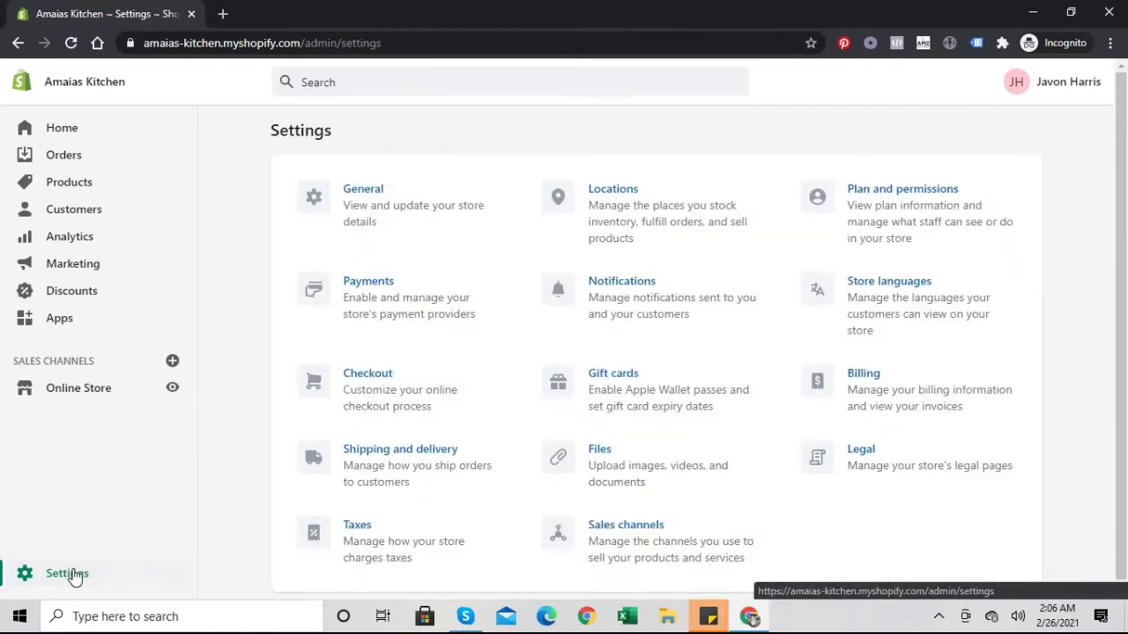
pyautogui.click(366, 199)
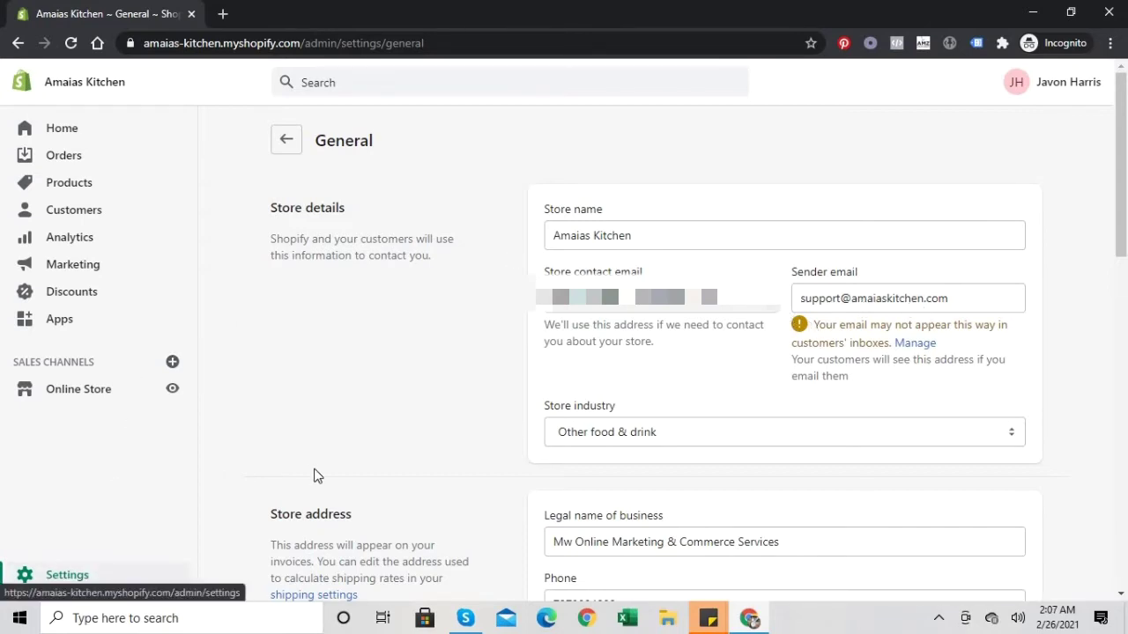
pyautogui.click(61, 576)
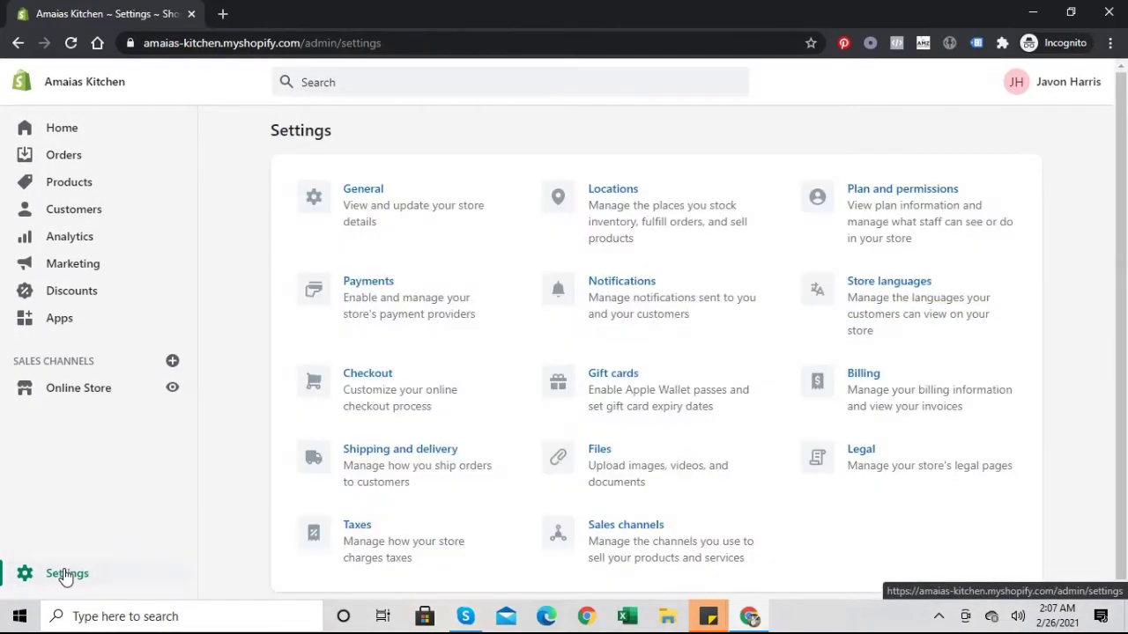
pyautogui.click(871, 454)
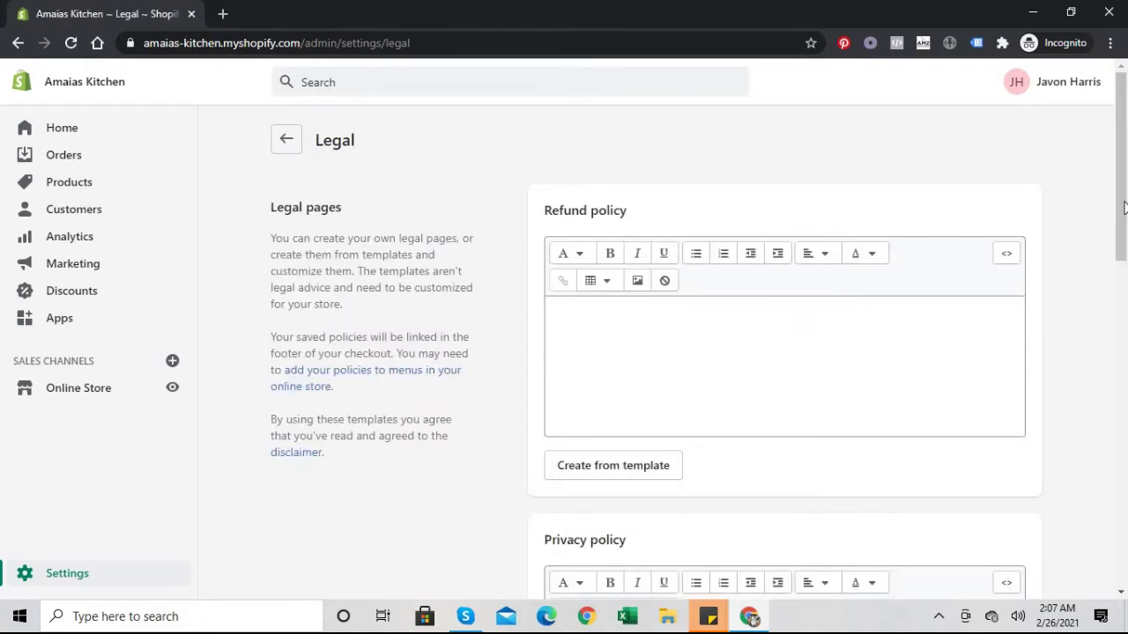
pyautogui.moveTo(1111, 504); pyautogui.dragTo(1126, 187)
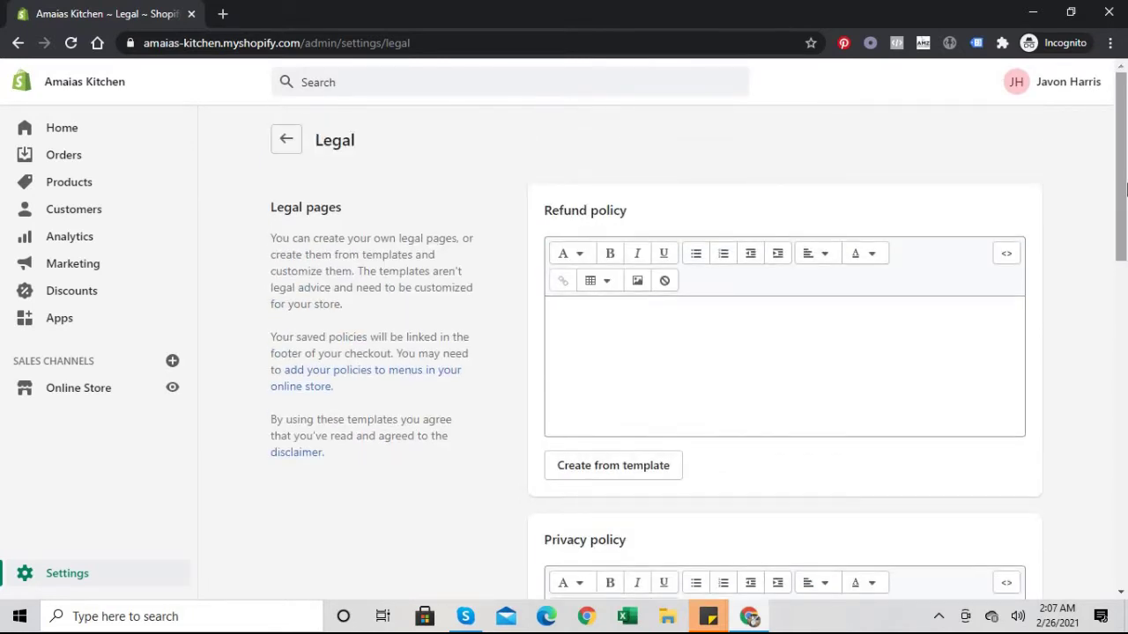
# Step: Reopen Legal settings from the admin home and fill the Refund policy from its template
pyautogui.click(86, 139)
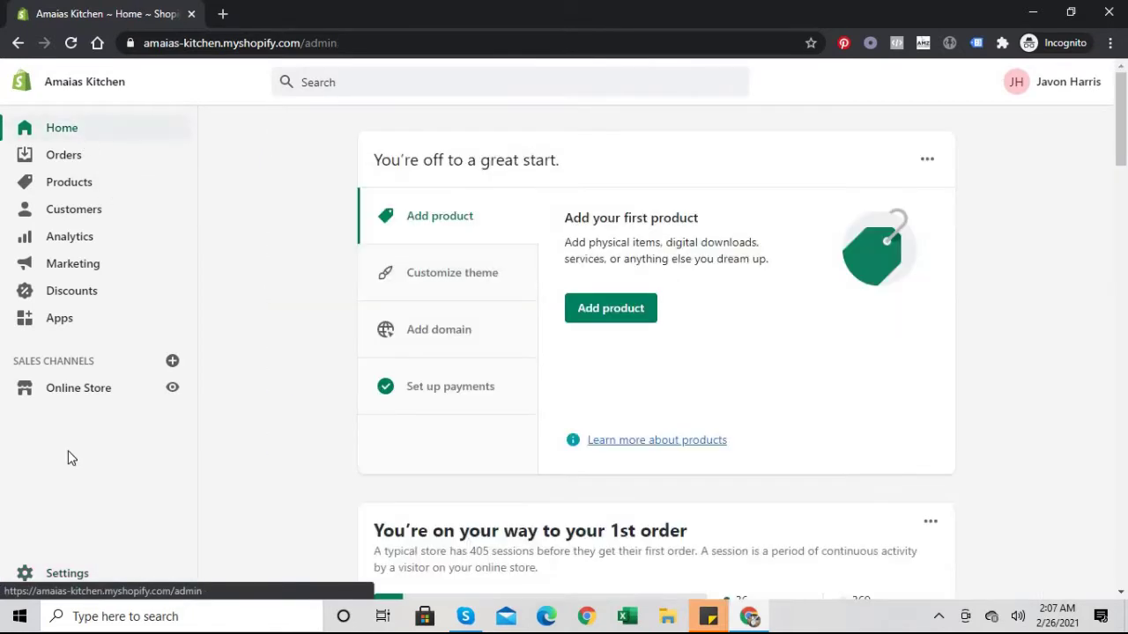
pyautogui.click(69, 574)
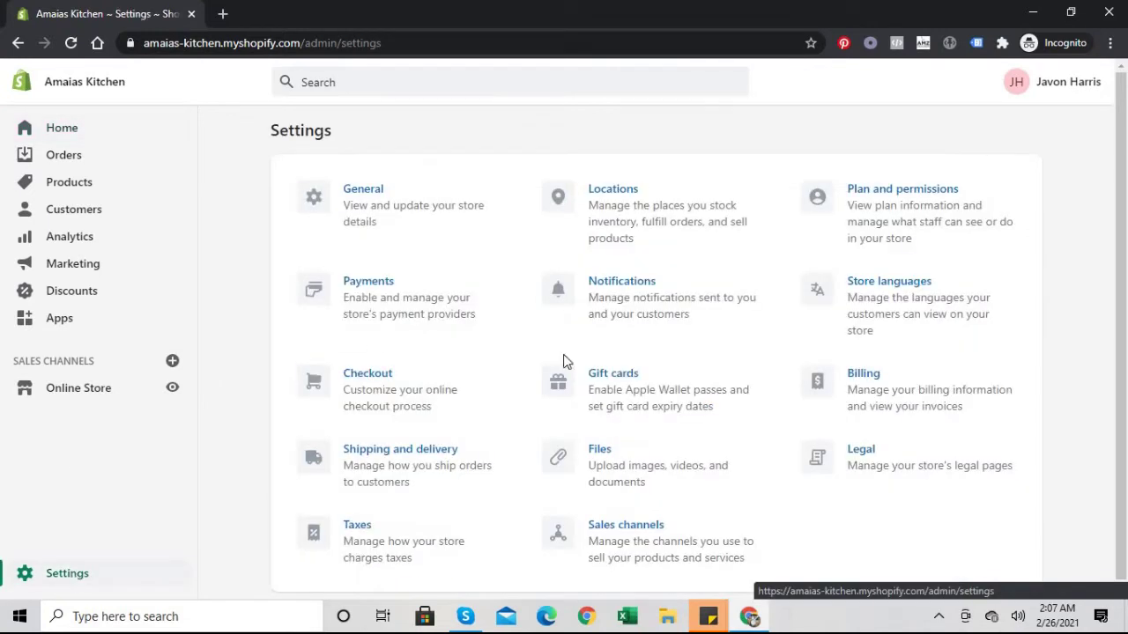
pyautogui.click(889, 456)
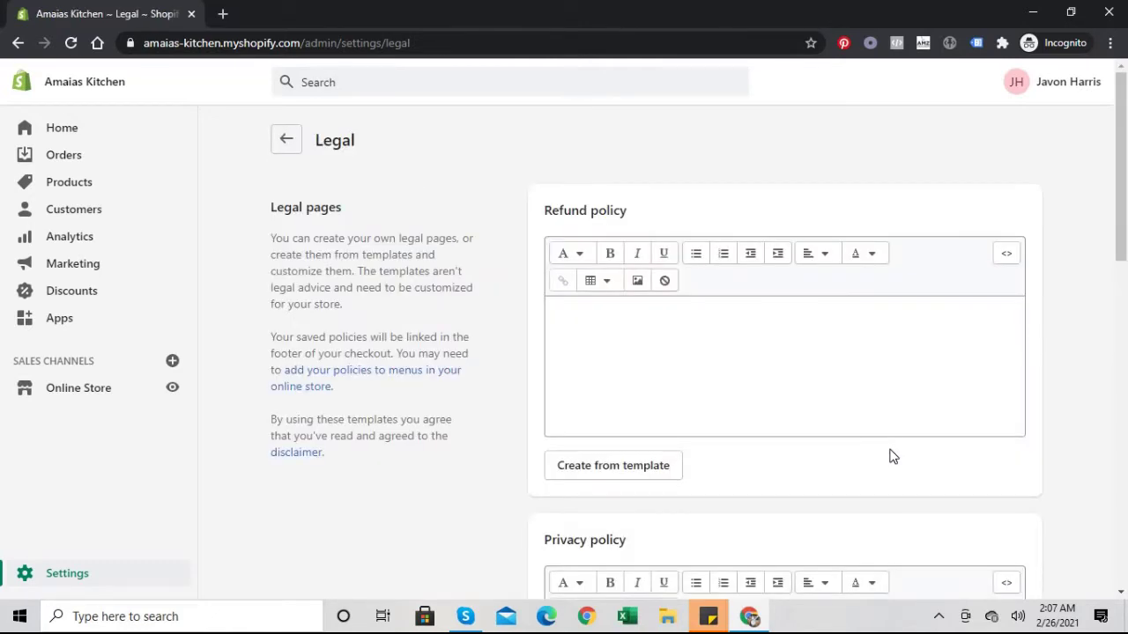
pyautogui.moveTo(1121, 234); pyautogui.dragTo(1124, 180)
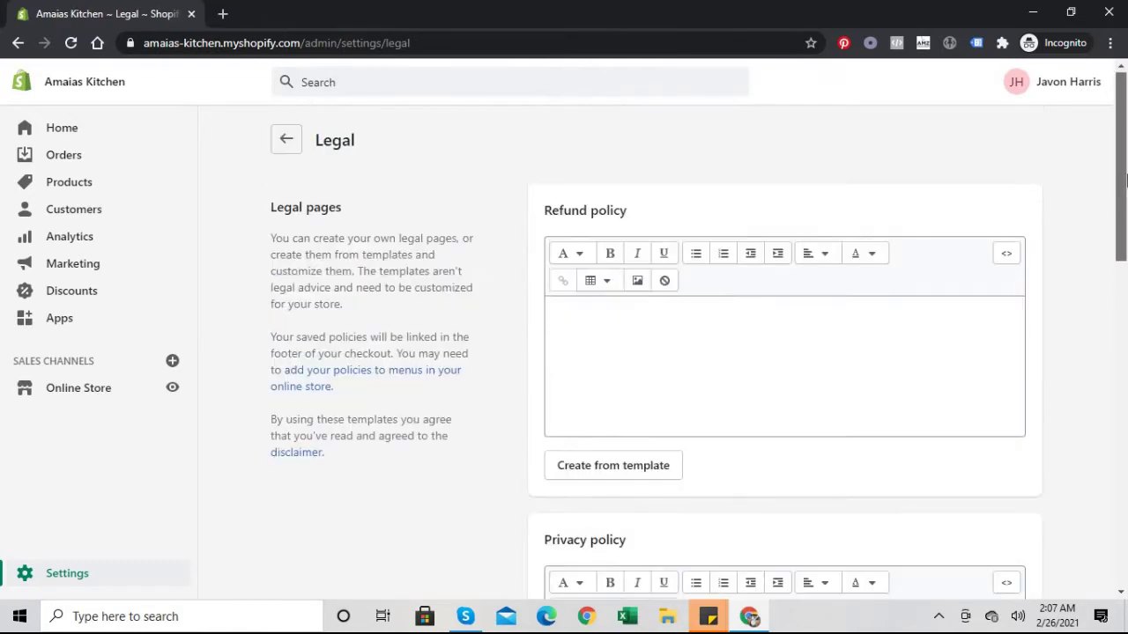
pyautogui.click(657, 464)
# Step: Fill the Privacy policy and Terms of service from Shopify's templates
pyautogui.scroll(-3, 1093, 377)
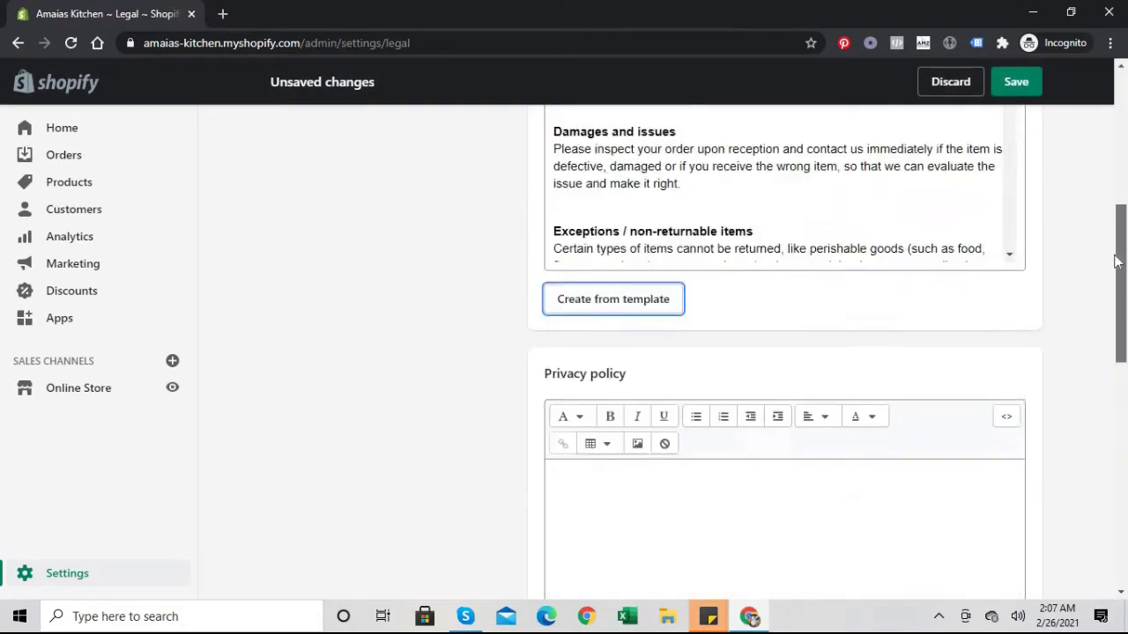
pyautogui.scroll(1, 1092, 370)
pyautogui.scroll(-4, 1090, 411)
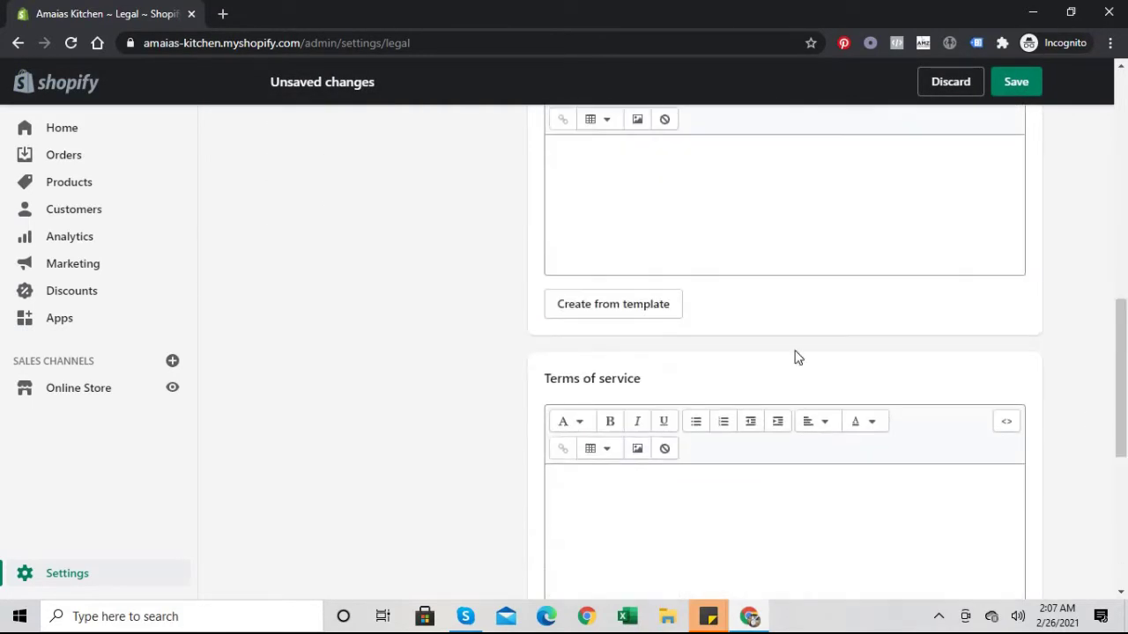
pyautogui.click(616, 302)
pyautogui.moveTo(1116, 346); pyautogui.dragTo(1117, 462)
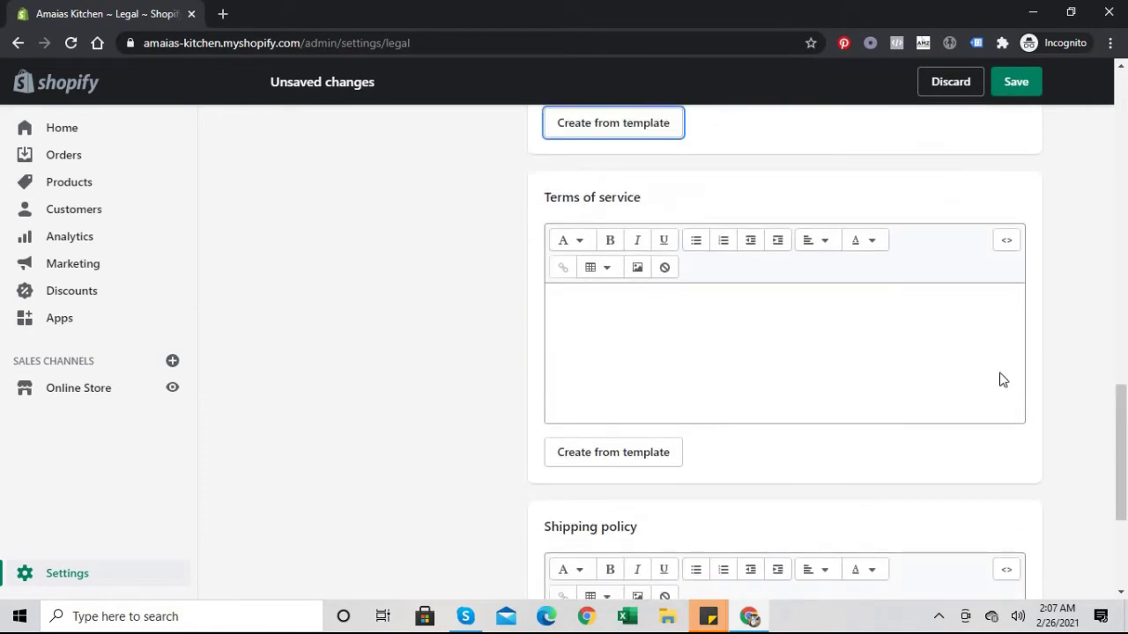
pyautogui.click(631, 458)
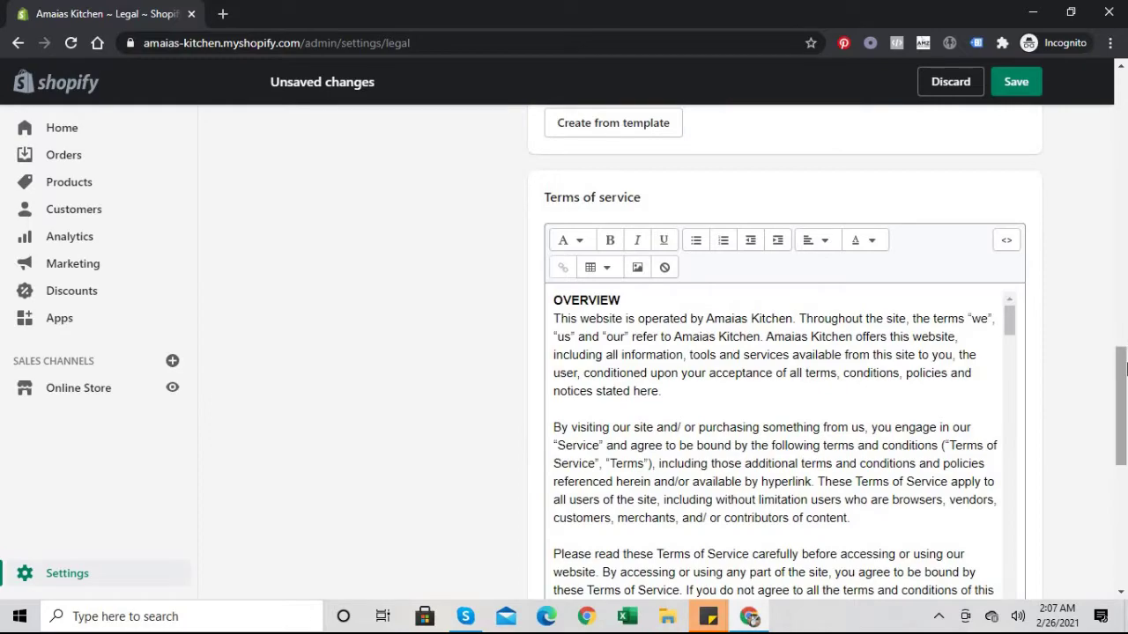
pyautogui.moveTo(1121, 368); pyautogui.dragTo(1125, 104)
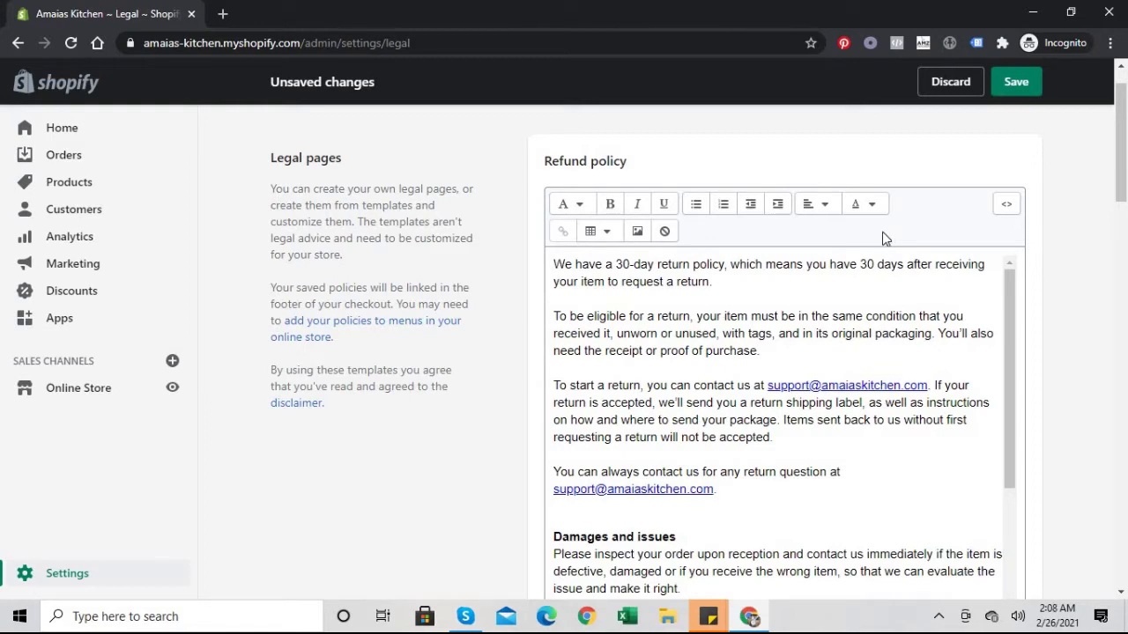
pyautogui.moveTo(1009, 335); pyautogui.dragTo(1009, 403)
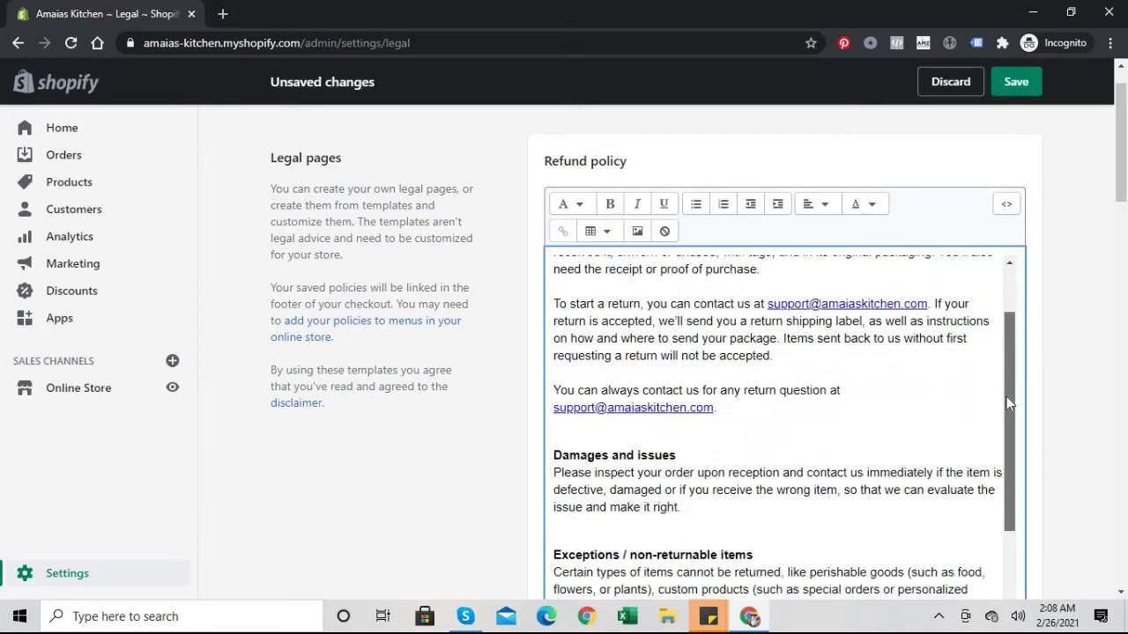
pyautogui.scroll(-2, 1007, 401)
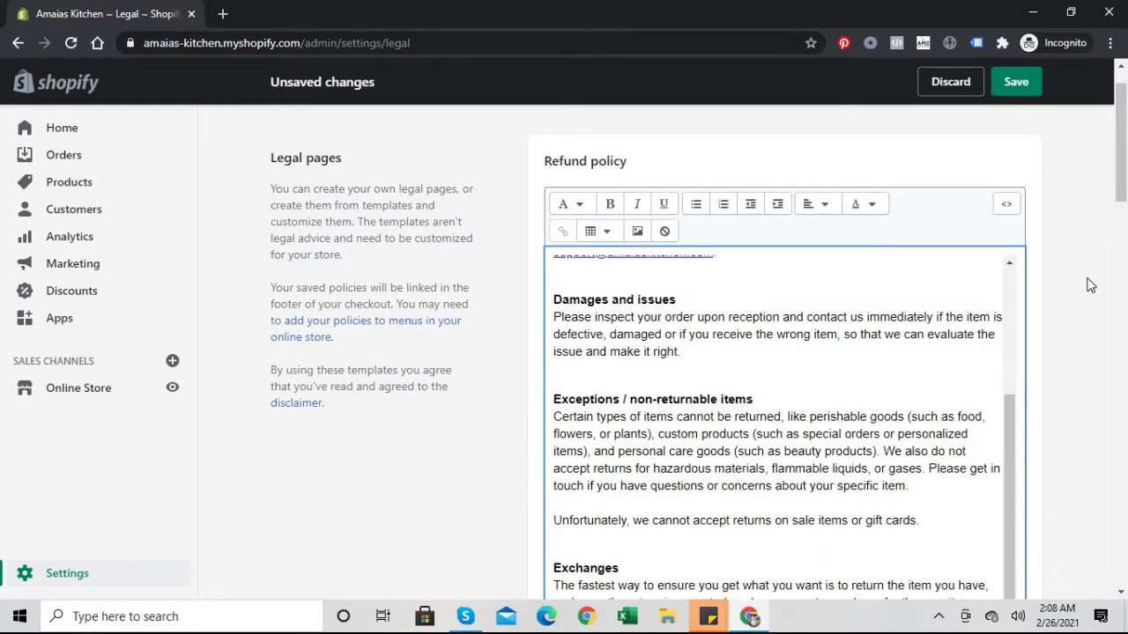
pyautogui.scroll(-2, 1089, 285)
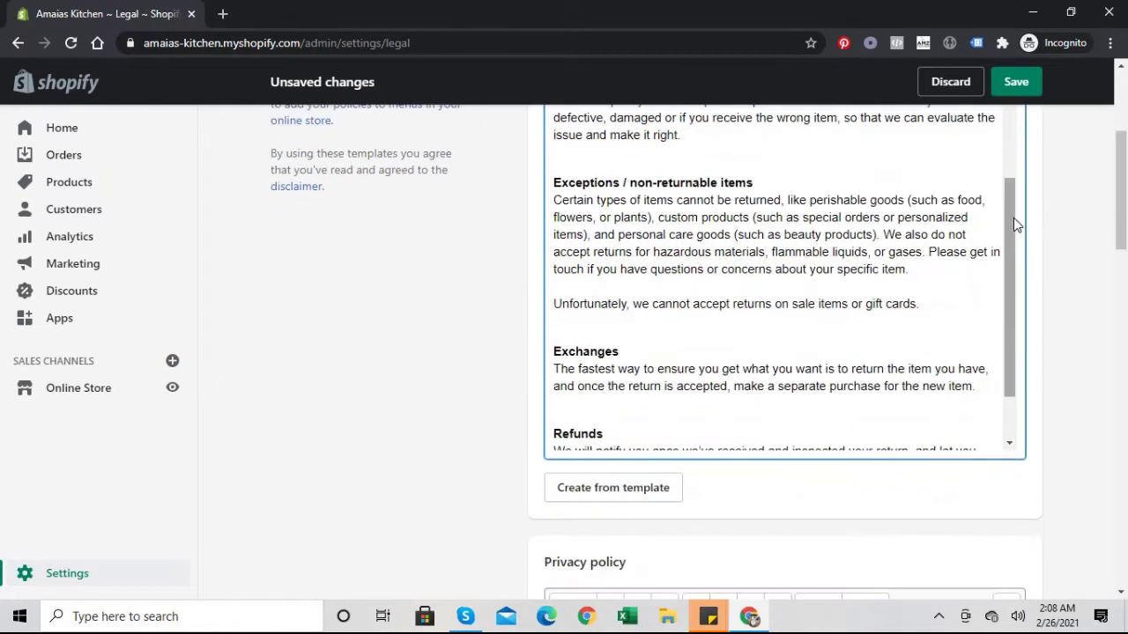
pyautogui.moveTo(1013, 226); pyautogui.dragTo(1010, 278)
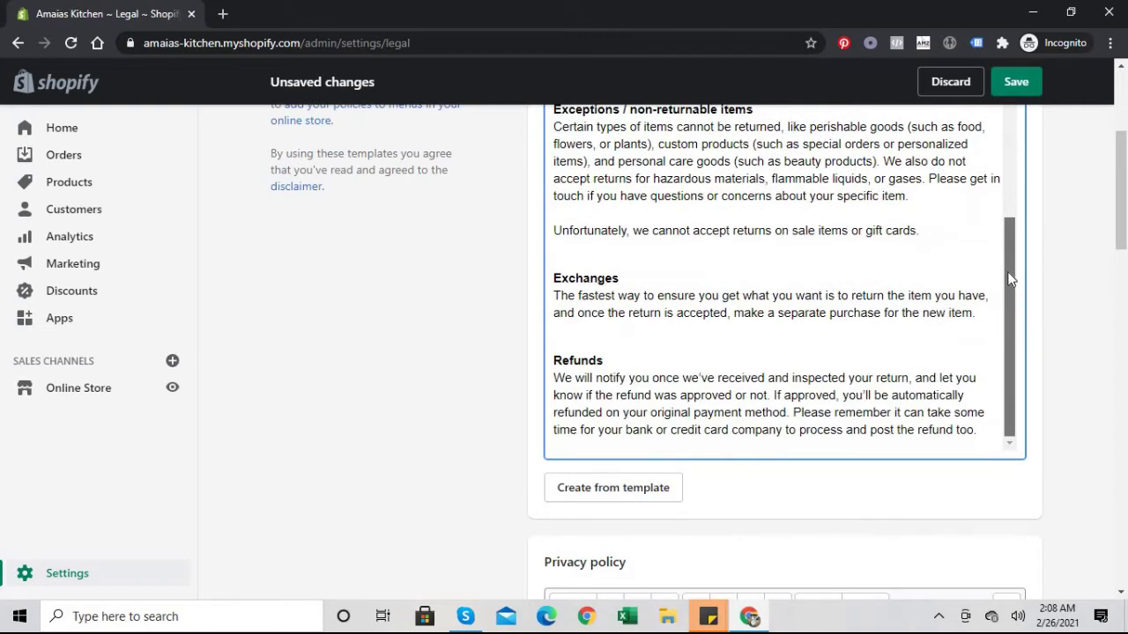
pyautogui.scroll(2, 1011, 279)
pyautogui.scroll(-2, 999, 194)
pyautogui.scroll(3, 998, 200)
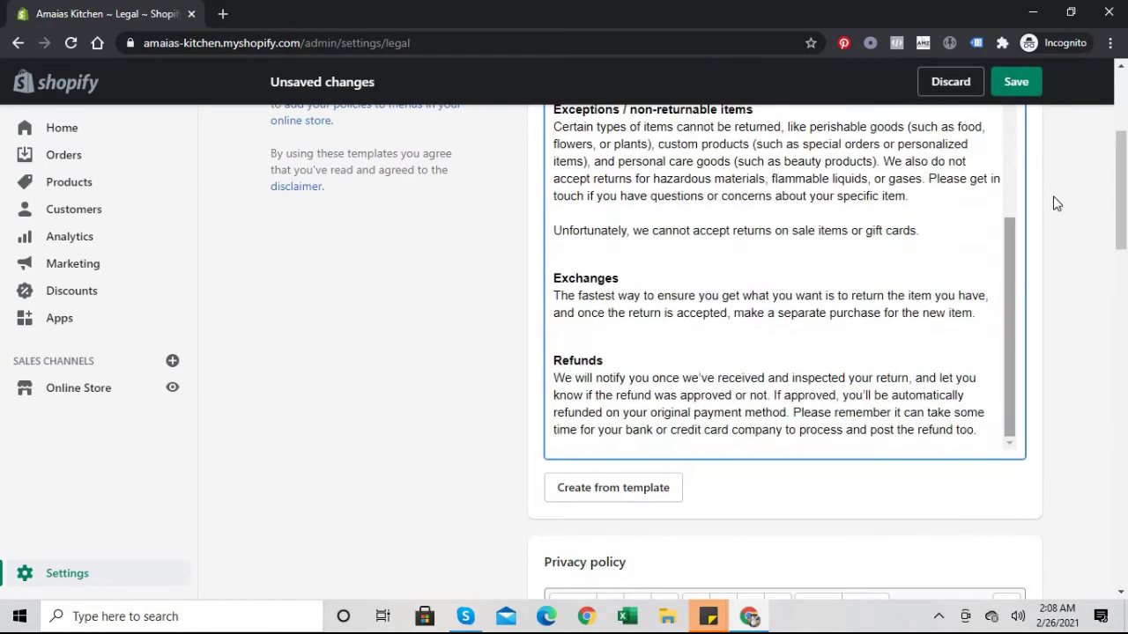
pyautogui.moveTo(1122, 181); pyautogui.dragTo(1124, 259)
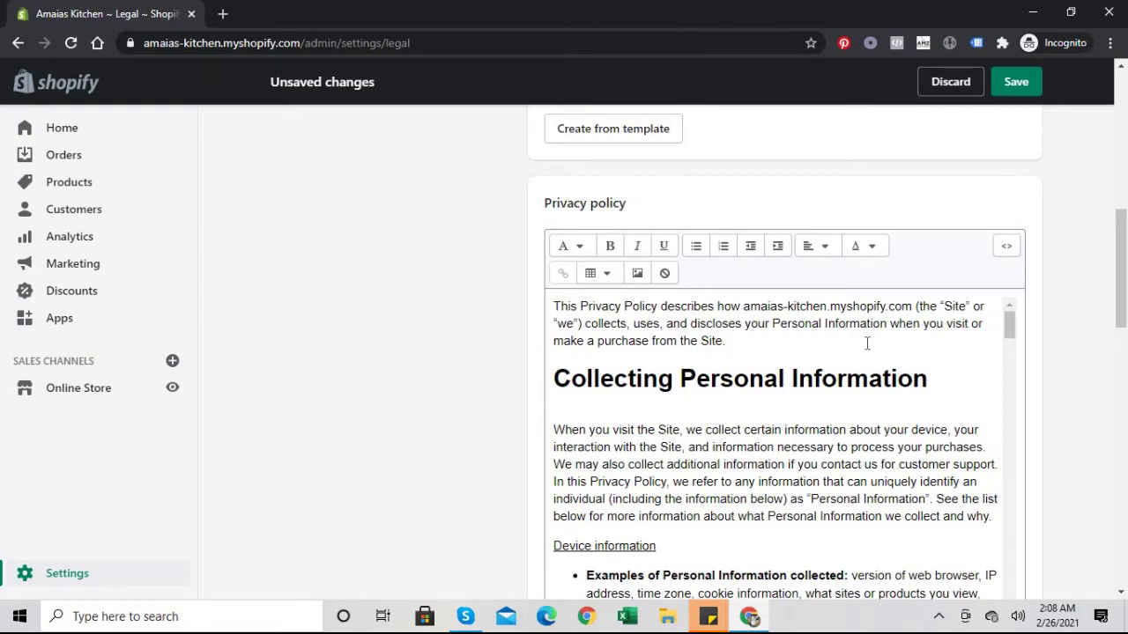
# Step: Delete the tracking-technologies placeholder in the privacy policy and end that sentence with a period
pyautogui.moveTo(1123, 273); pyautogui.dragTo(1045, 277)
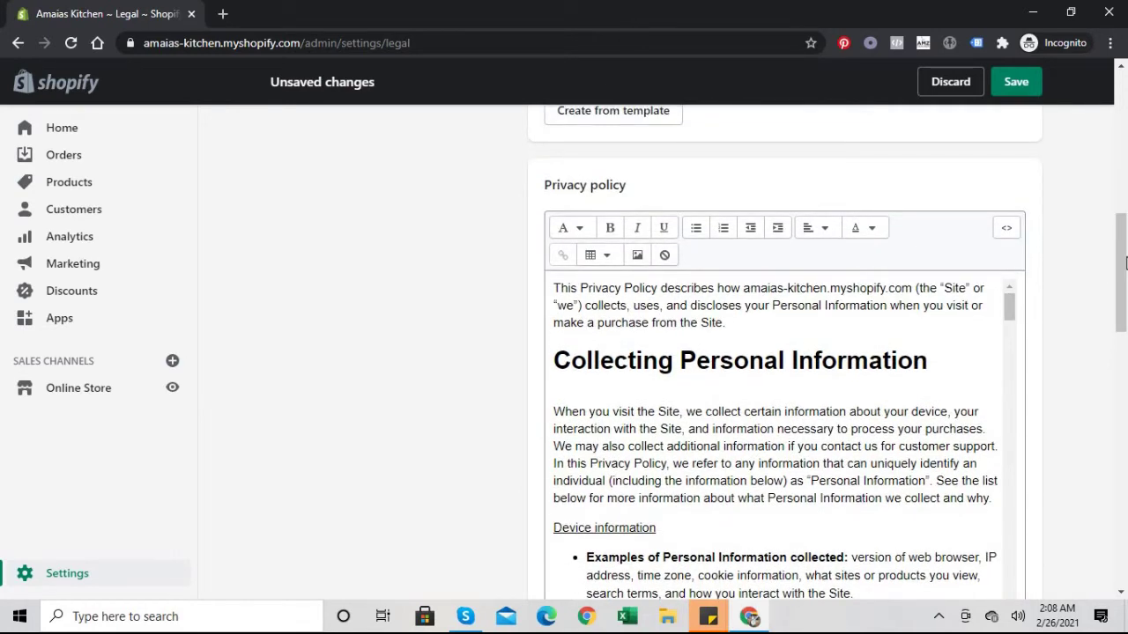
pyautogui.moveTo(1125, 263); pyautogui.dragTo(1123, 296)
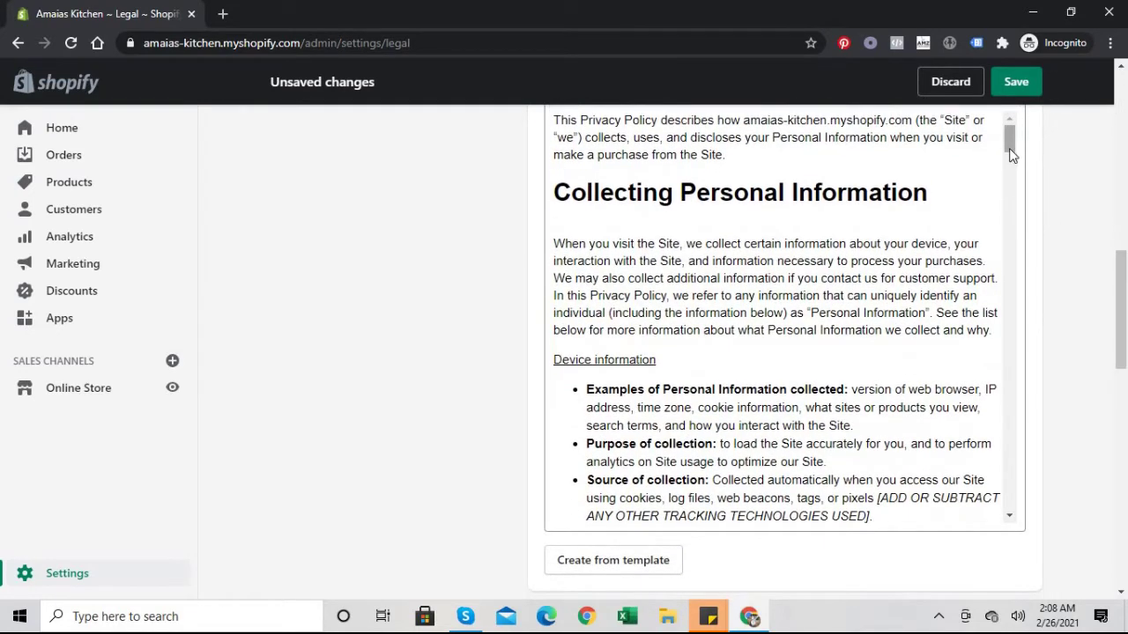
pyautogui.moveTo(1011, 155); pyautogui.dragTo(1011, 169)
pyautogui.click(879, 292)
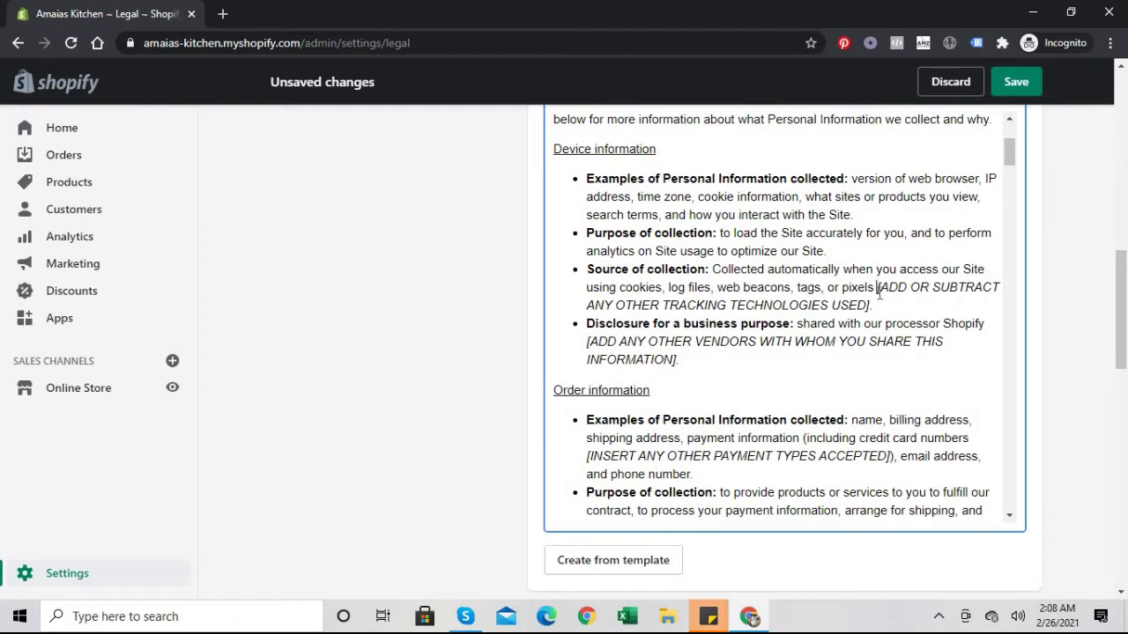
pyautogui.moveTo(878, 292); pyautogui.dragTo(873, 305)
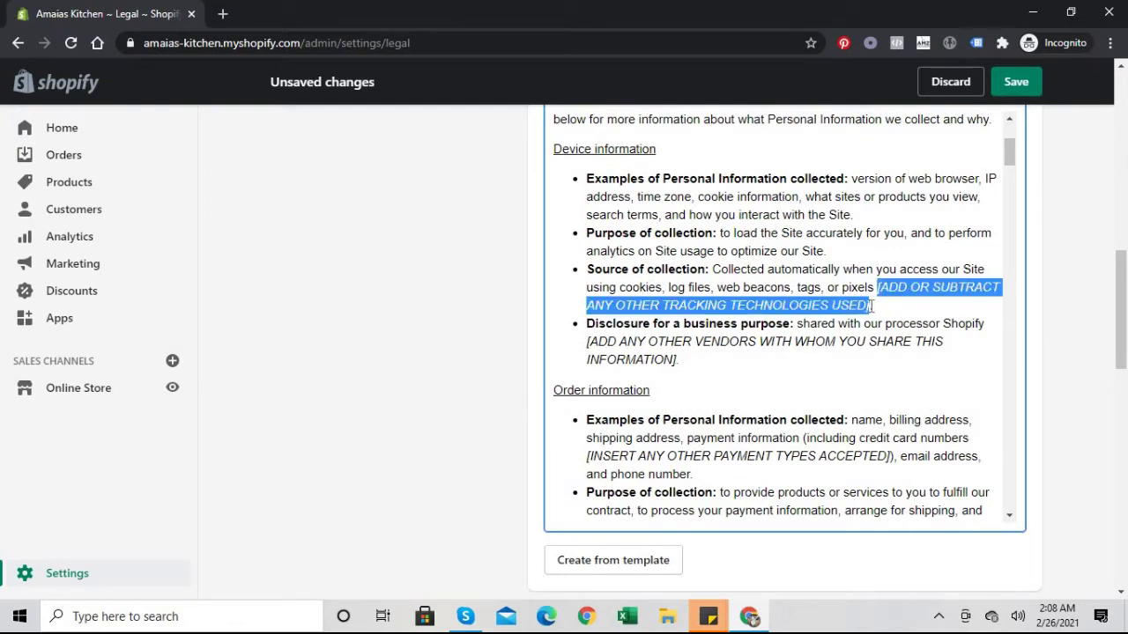
pyautogui.press('BackSpace')
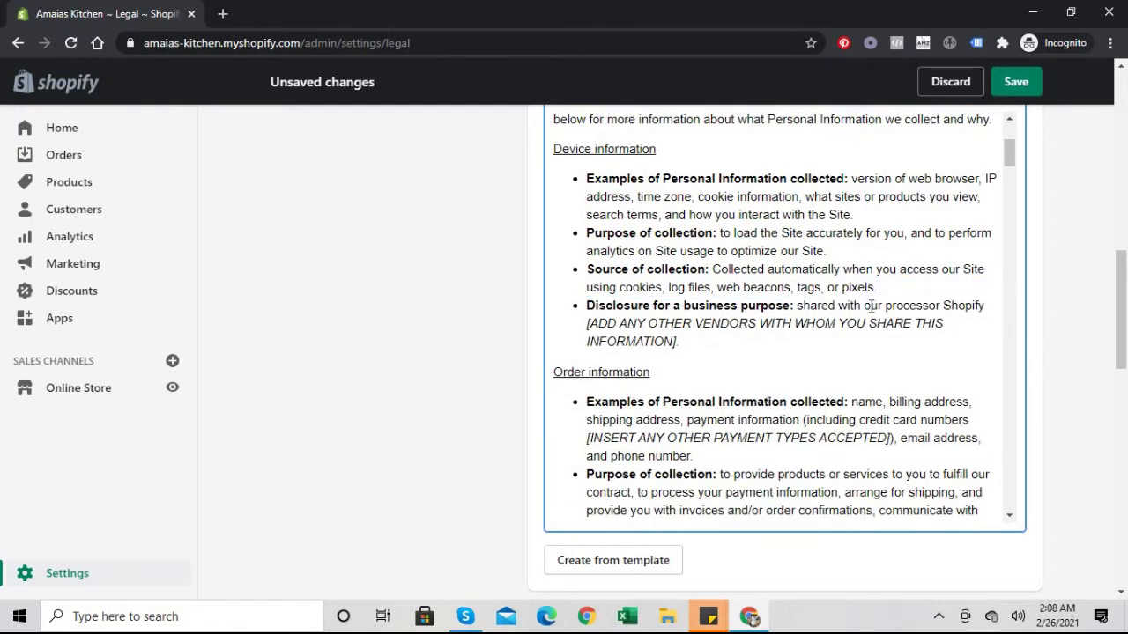
pyautogui.write('.')
# Step: Remove the other-vendors placeholder after Shopify and the payment-types placeholder from Order information
pyautogui.click(587, 323)
pyautogui.moveTo(587, 323); pyautogui.dragTo(578, 320)
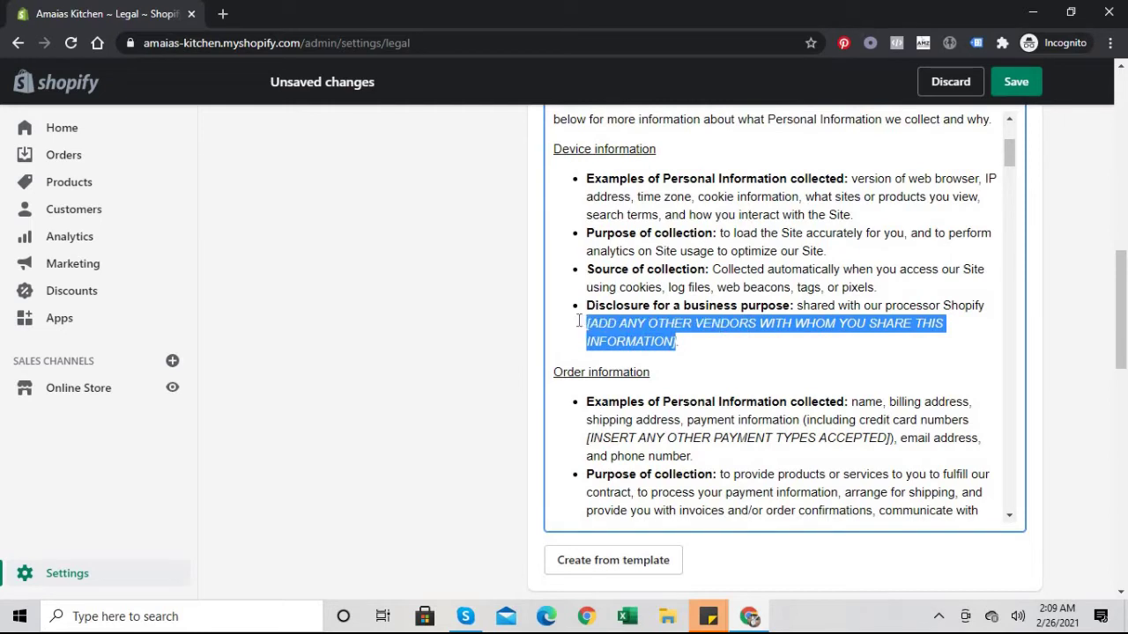
pyautogui.press('BackSpace')
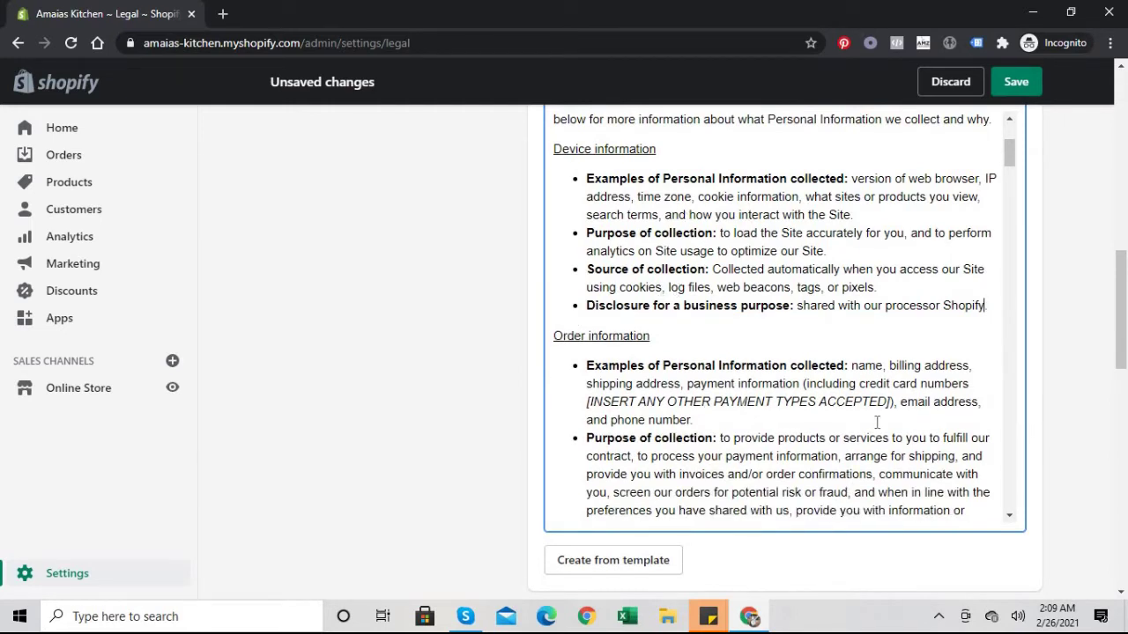
pyautogui.moveTo(892, 404); pyautogui.dragTo(577, 408)
pyautogui.press('BackSpace')
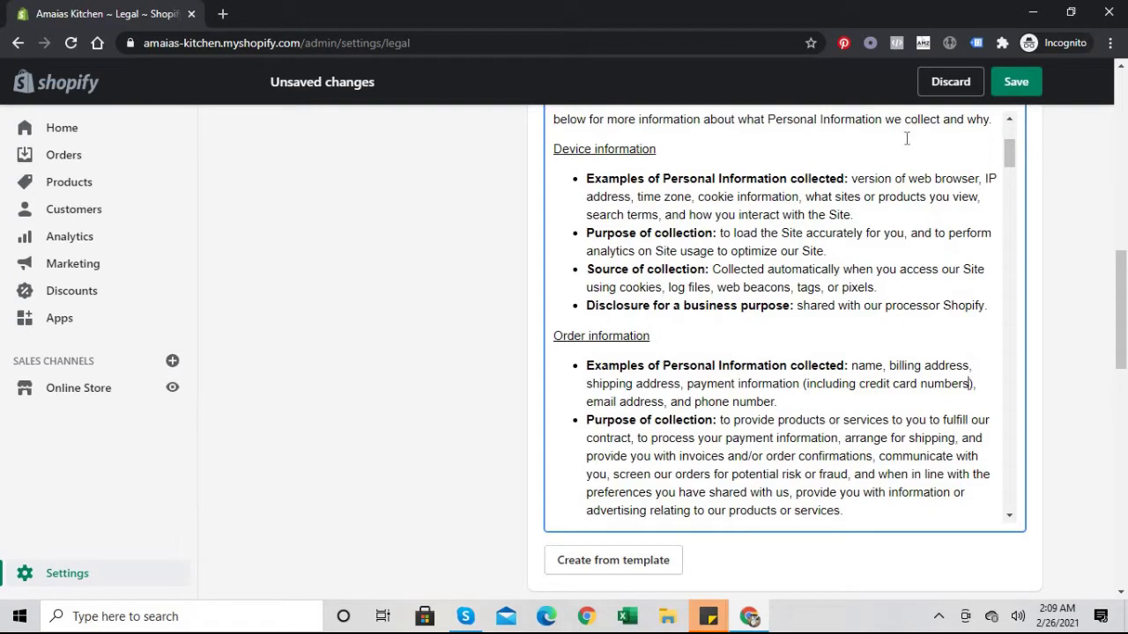
pyautogui.moveTo(1010, 158); pyautogui.dragTo(1009, 173)
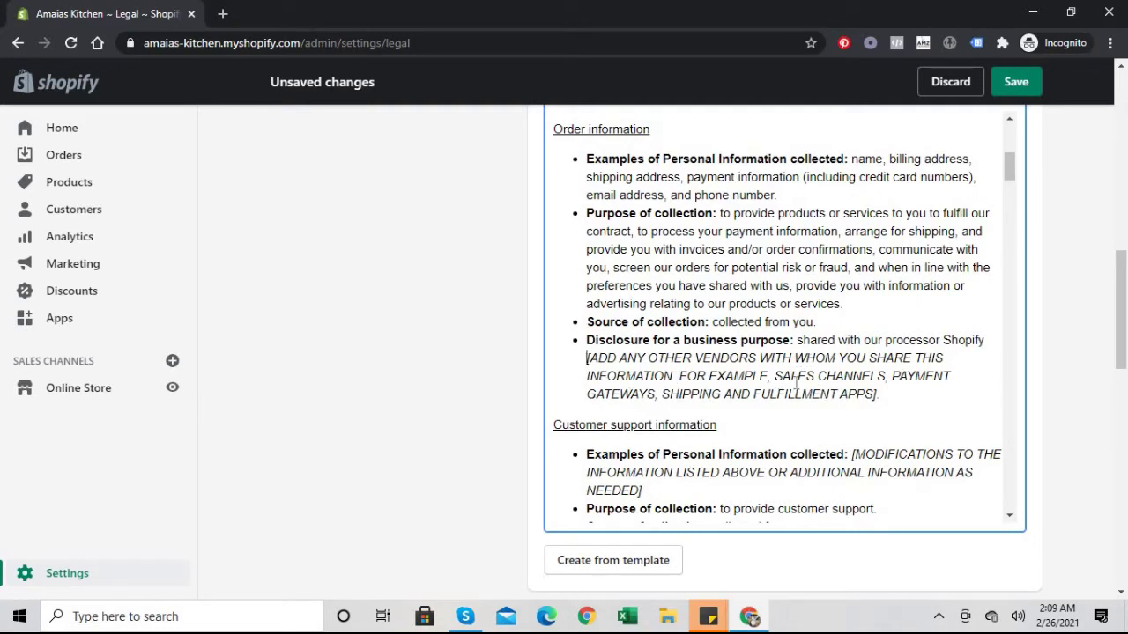
# Step: Delete the vendors placeholder from the privacy policy's order section
pyautogui.moveTo(586, 357); pyautogui.dragTo(722, 394)
pyautogui.moveTo(889, 390); pyautogui.dragTo(877, 390)
pyautogui.press('BackSpace')
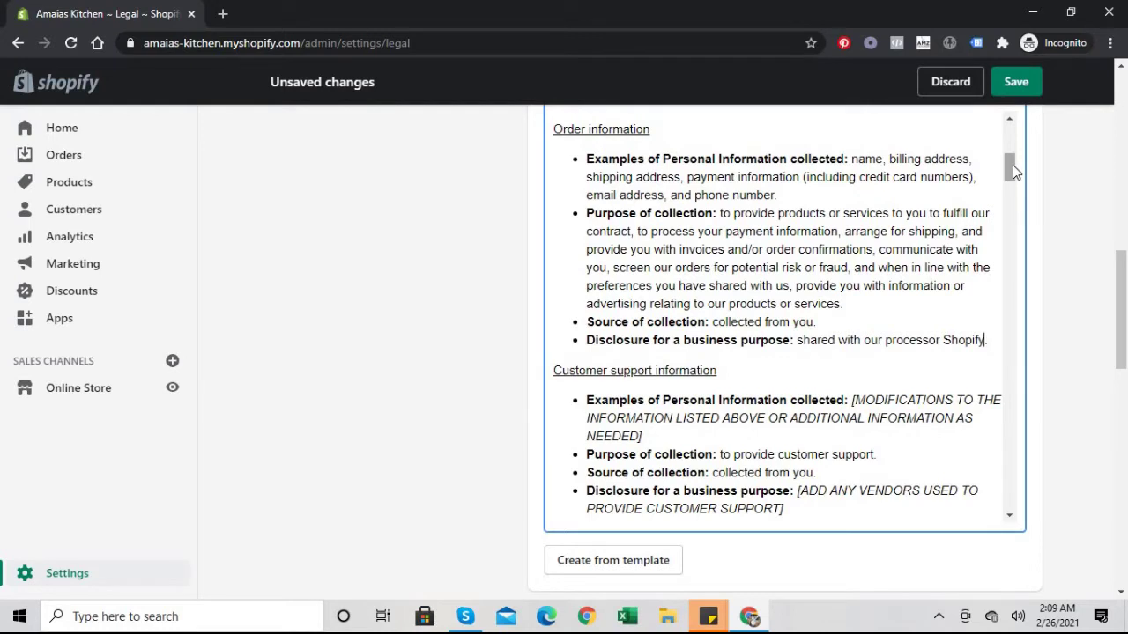
pyautogui.scroll(-1, 1012, 167)
pyautogui.scroll(-1, 1012, 176)
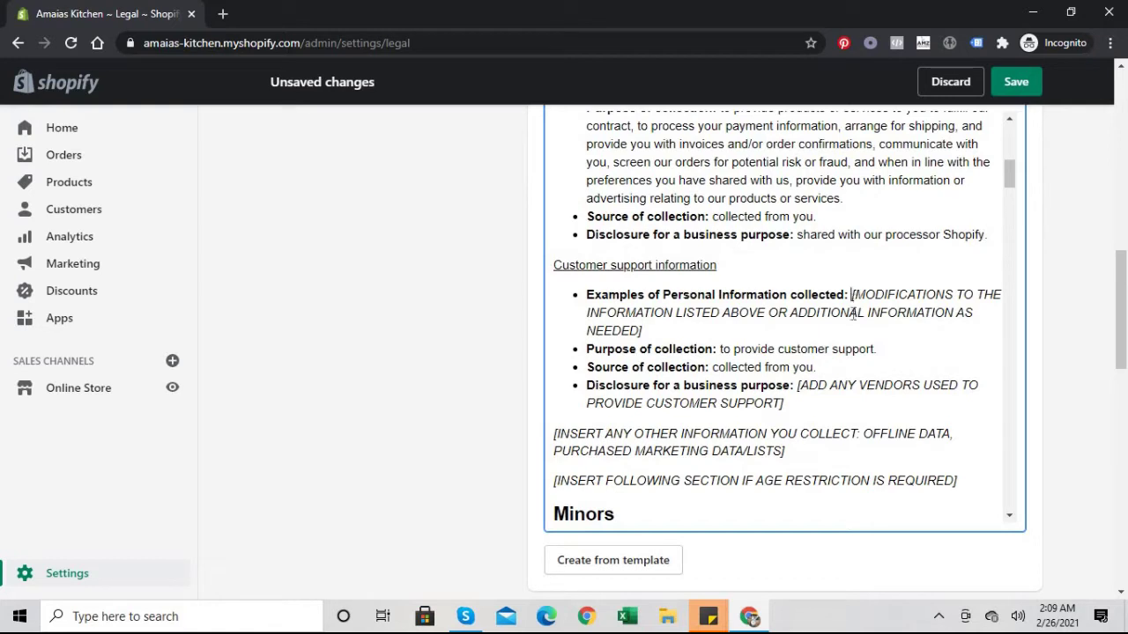
# Step: List 'name, addrssesses, email address, phone number' as customer-support data and drop the disclosure bullet
pyautogui.moveTo(853, 313); pyautogui.dragTo(853, 327)
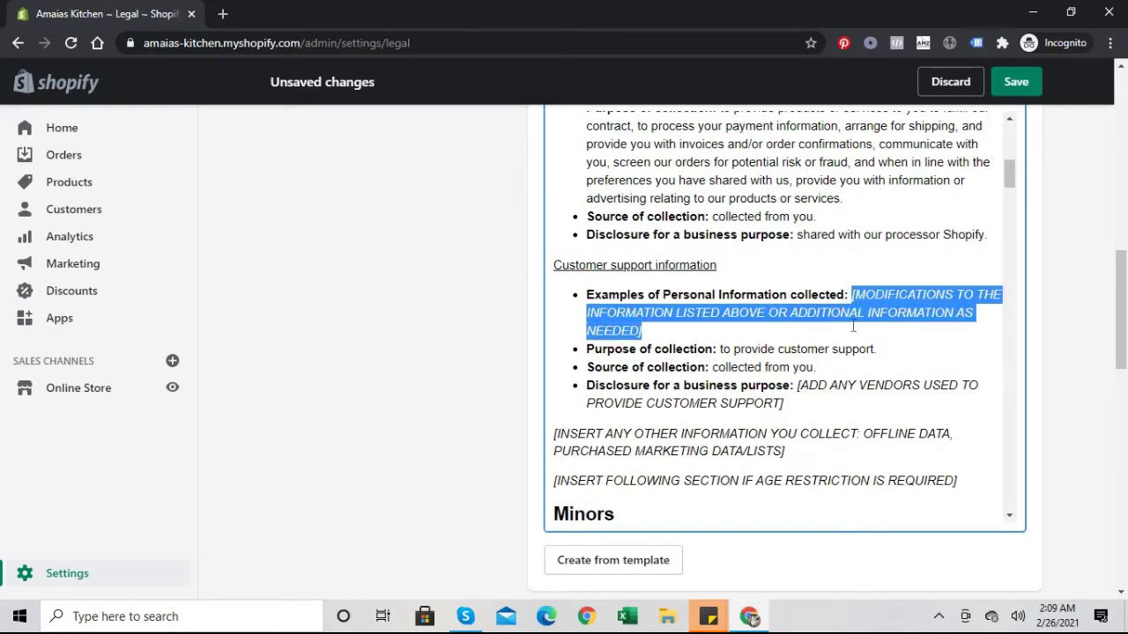
pyautogui.press('BackSpace')
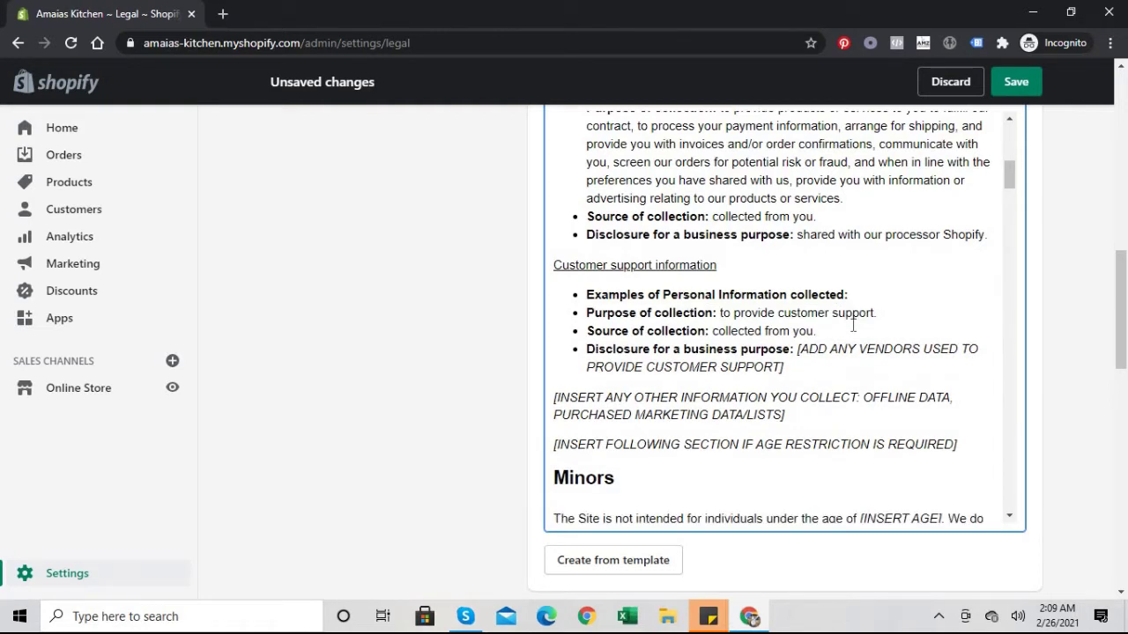
pyautogui.write('name')
pyautogui.write(', addrss')
pyautogui.write('esses, ')
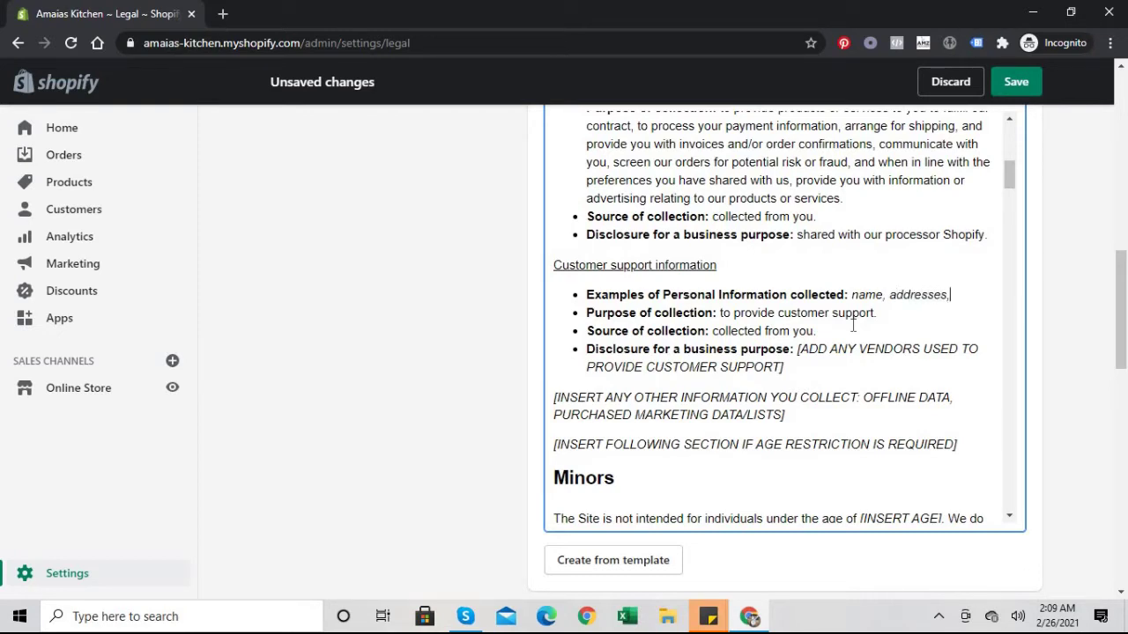
pyautogui.write('email address')
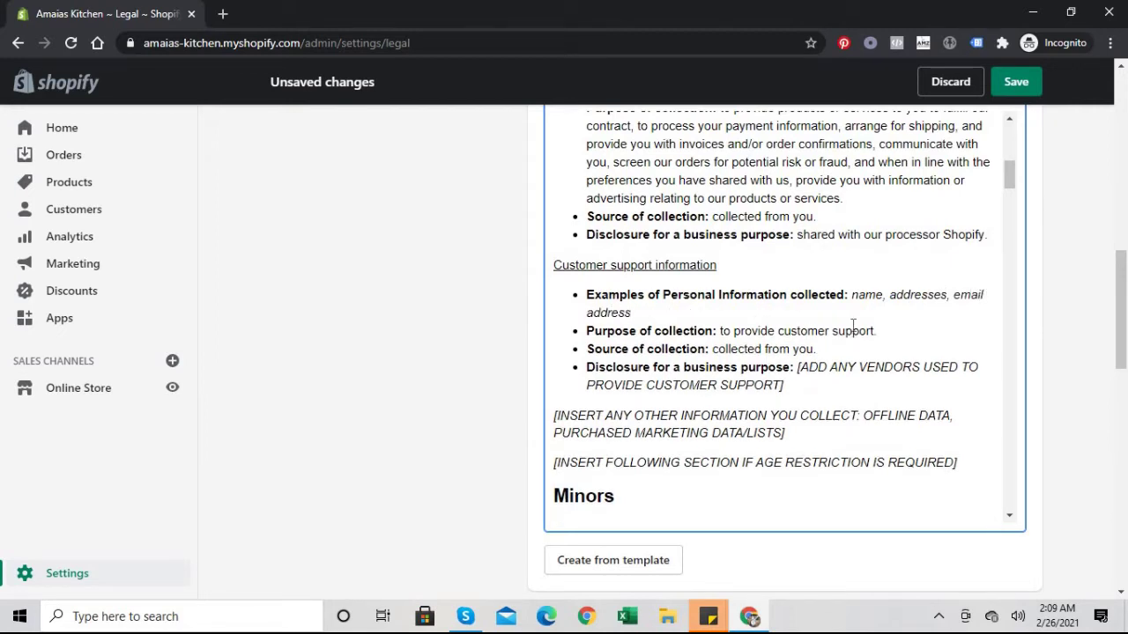
pyautogui.write(', phone number.')
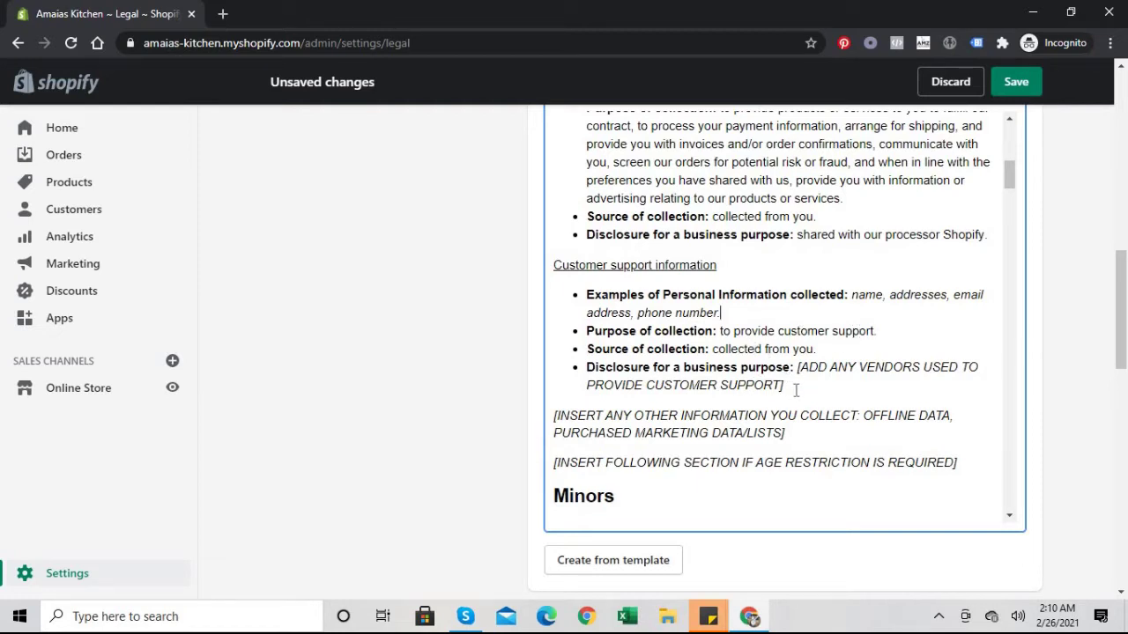
pyautogui.moveTo(797, 389); pyautogui.dragTo(535, 383)
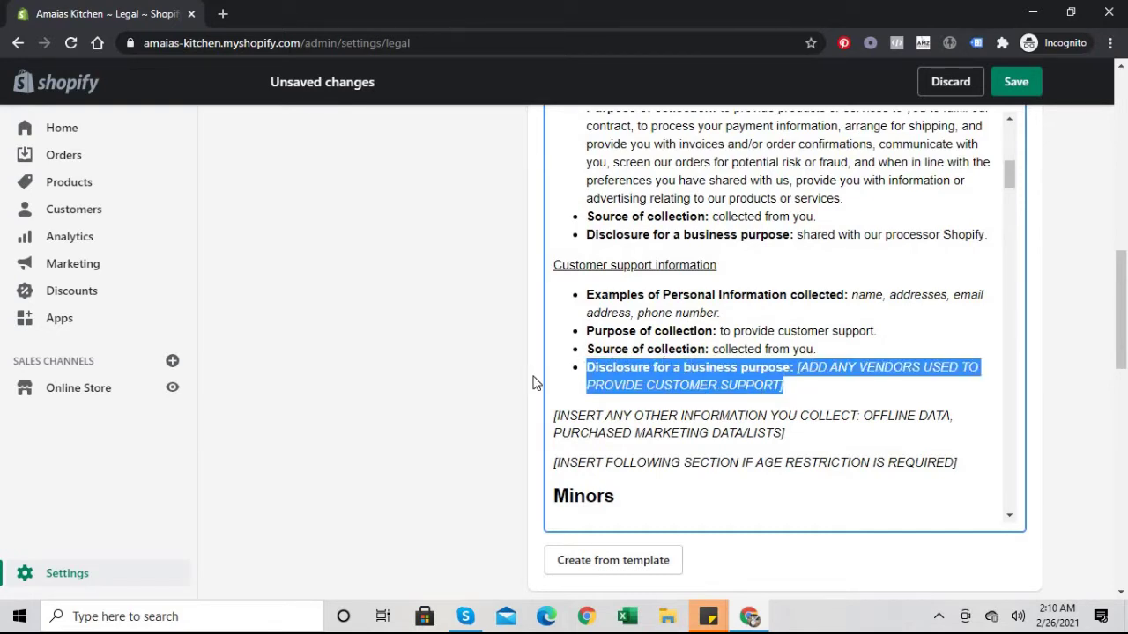
pyautogui.press('BackSpace')
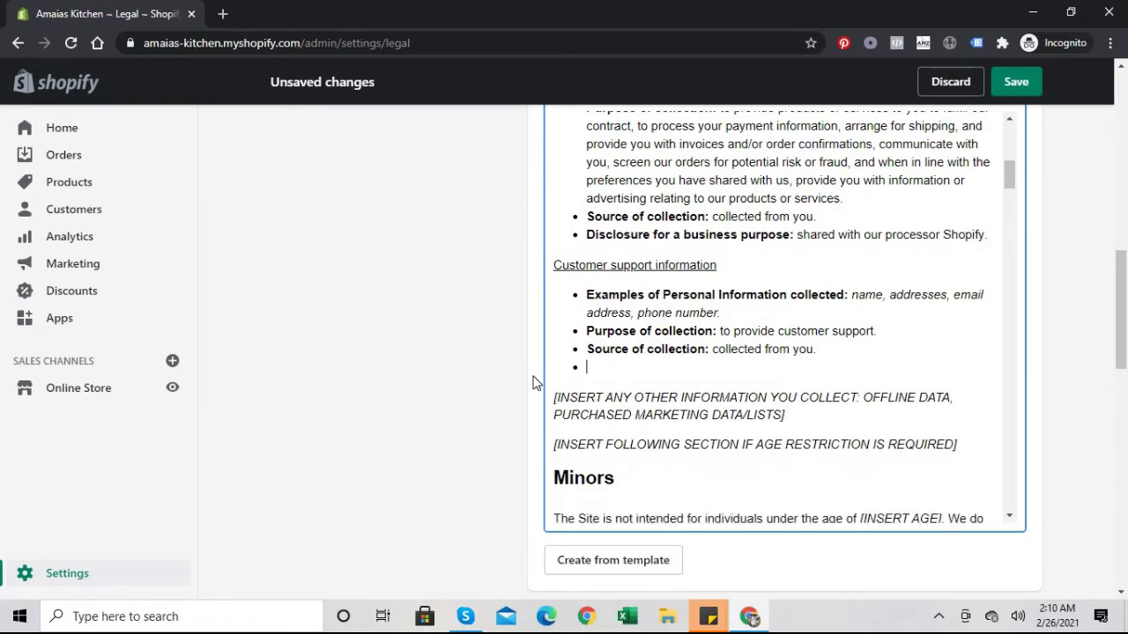
pyautogui.press('BackSpace')
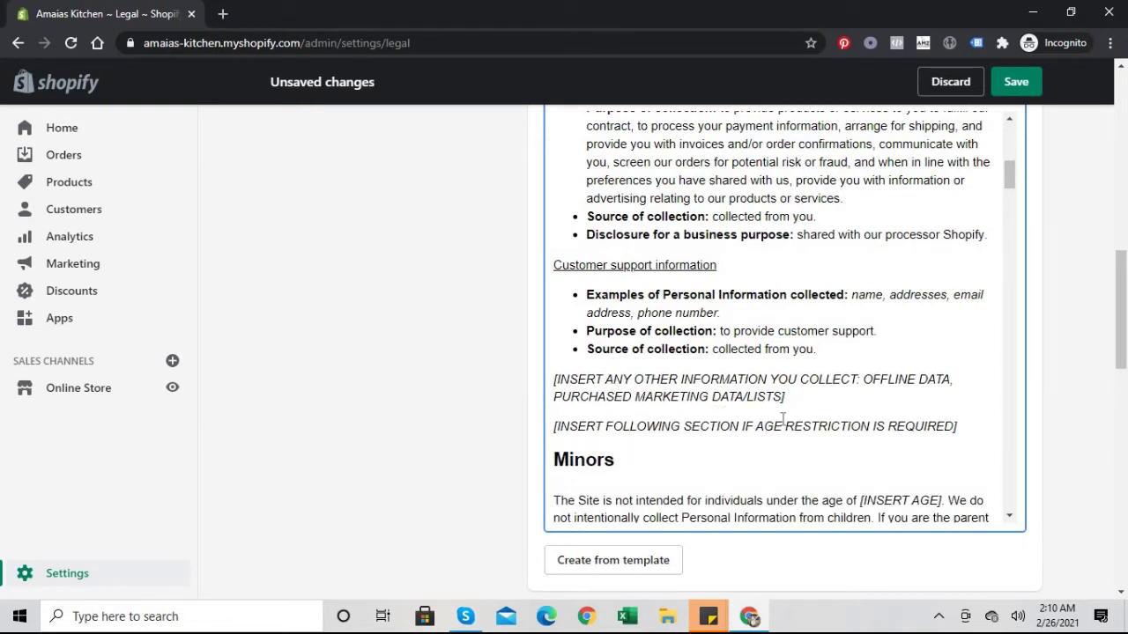
# Step: Delete the other-information placeholder paragraph and the age-restriction instruction line
pyautogui.moveTo(796, 397); pyautogui.dragTo(543, 379)
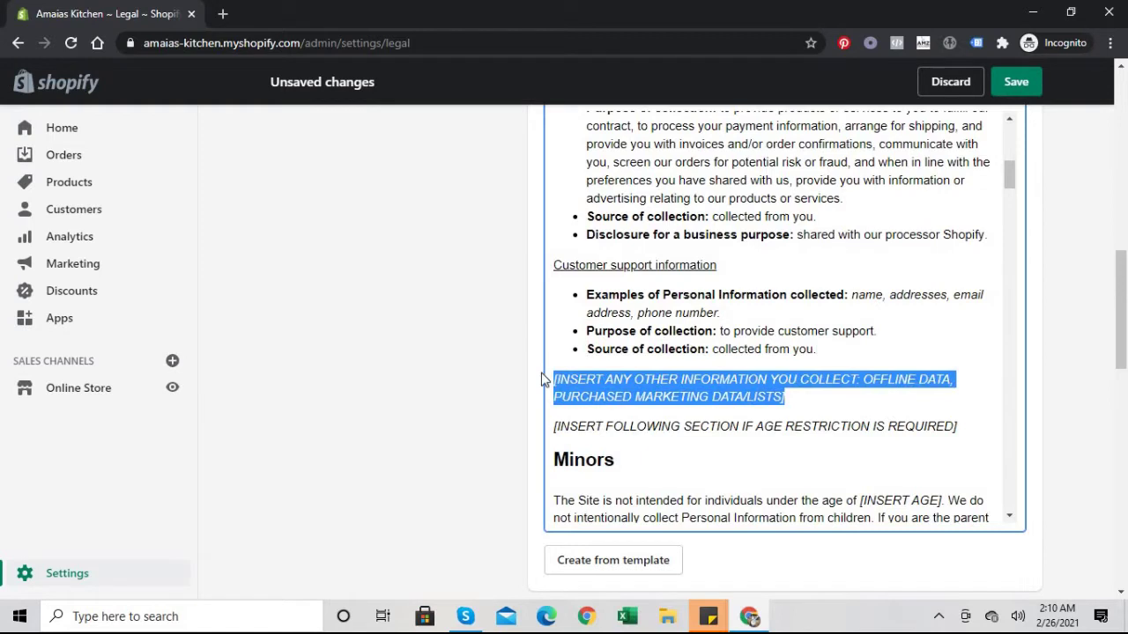
pyautogui.press('BackSpace')
pyautogui.press('BackSpace')
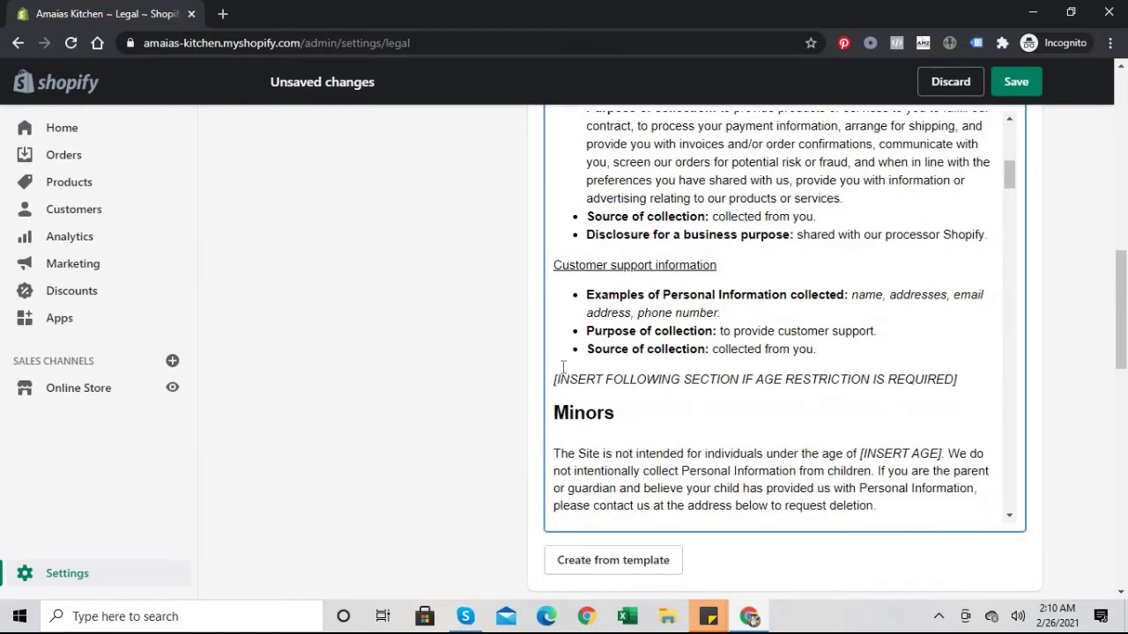
pyautogui.moveTo(957, 380); pyautogui.dragTo(543, 379)
pyautogui.press('BackSpace')
pyautogui.press('BackSpace')
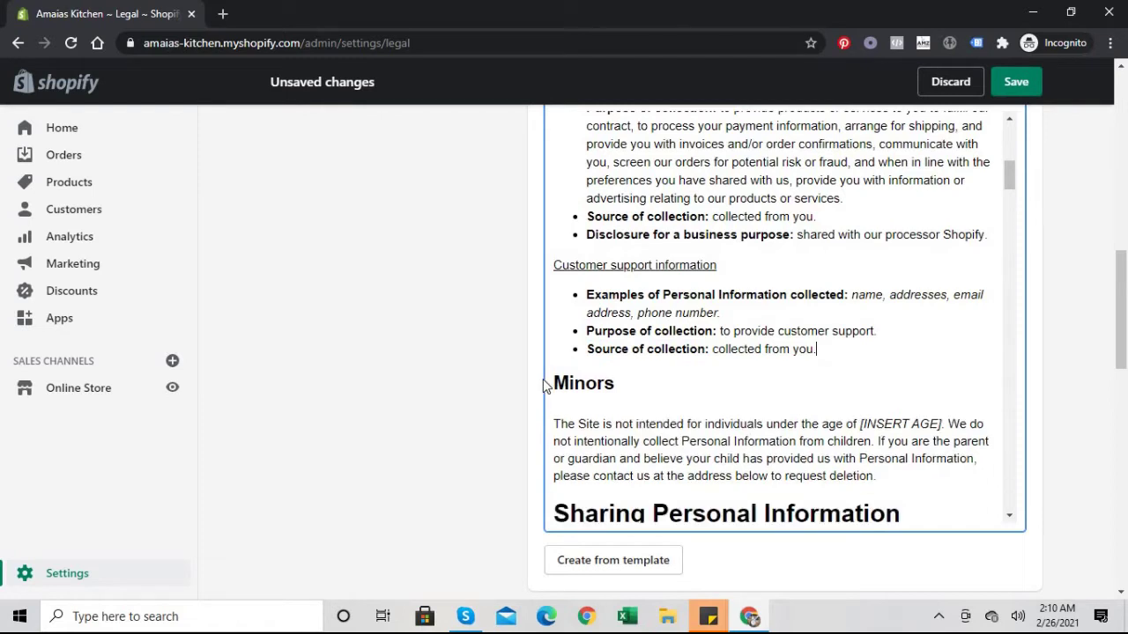
# Step: Replace the [INSERT AGE] placeholder in the Minors section with 18
pyautogui.click(941, 425)
pyautogui.press('BackSpace')
pyautogui.press('BackSpace')
pyautogui.press('BackSpace')
pyautogui.press('BackSpace')
pyautogui.press('BackSpace')
pyautogui.press('BackSpace')
pyautogui.press('BackSpace')
pyautogui.press('BackSpace')
pyautogui.press('BackSpace')
pyautogui.press('BackSpace')
pyautogui.press('BackSpace')
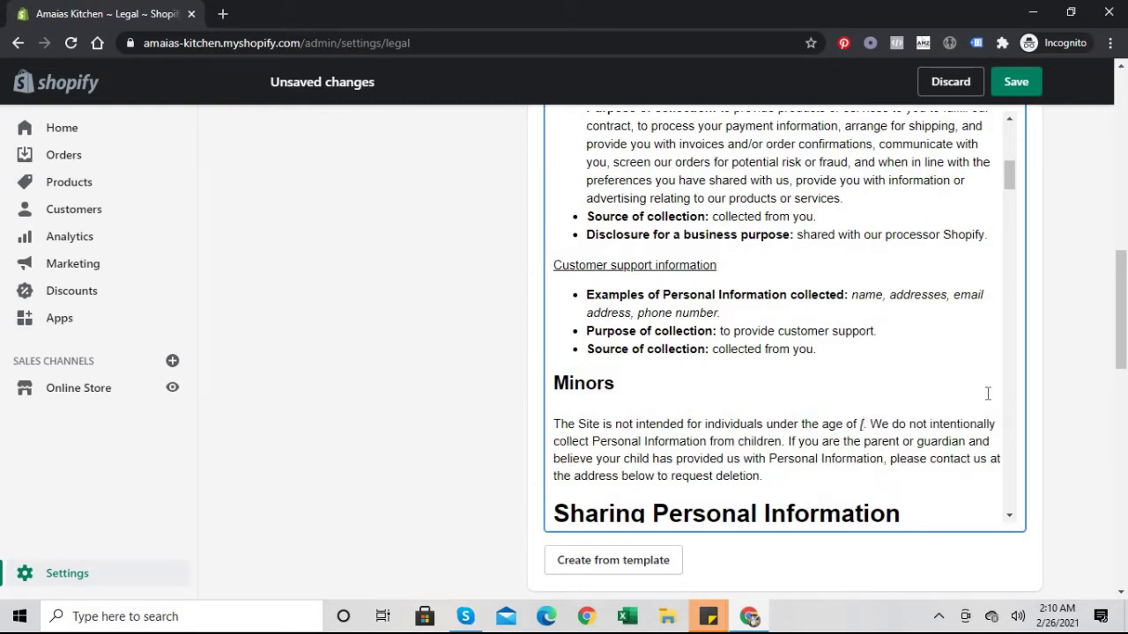
pyautogui.press('BackSpace')
pyautogui.write('18')
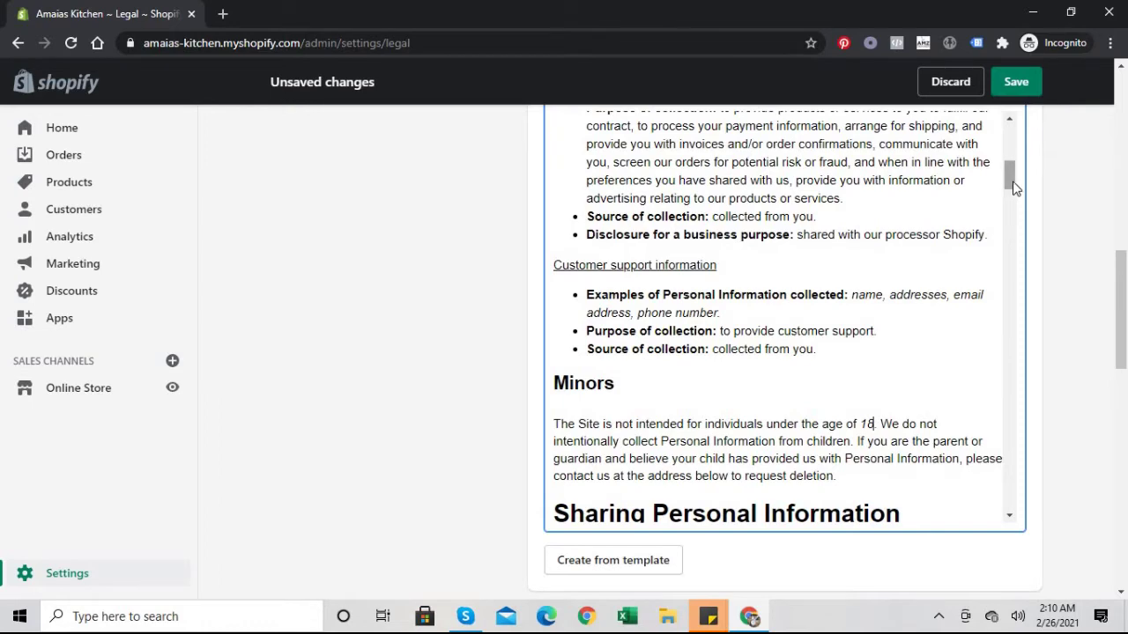
pyautogui.moveTo(1013, 180); pyautogui.dragTo(1016, 207)
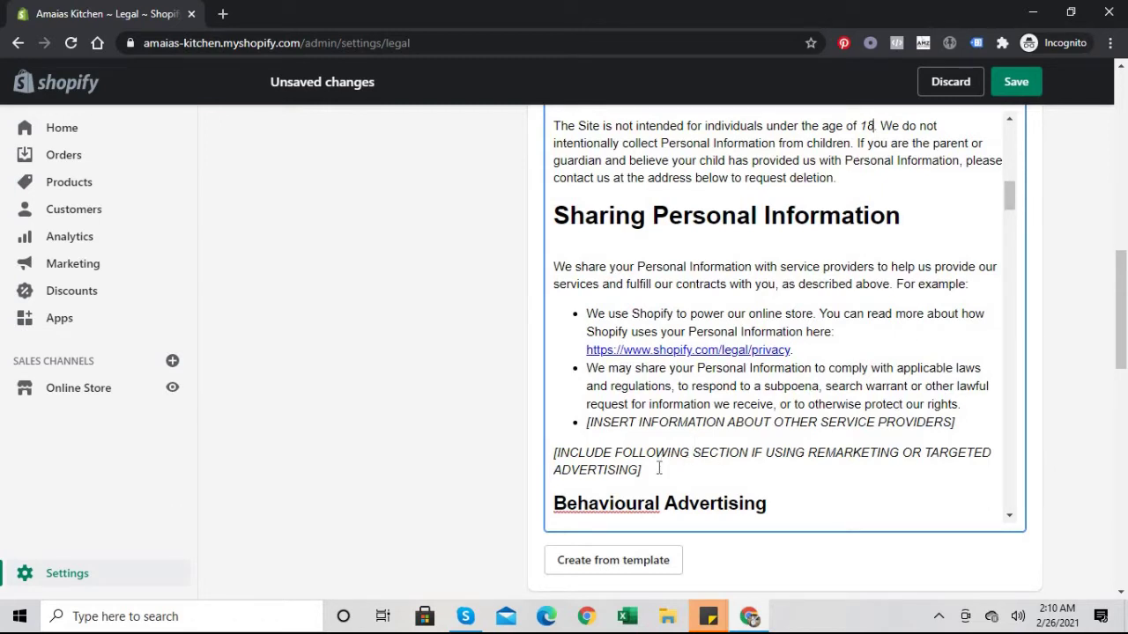
# Step: Delete the service-provider and remarketing placeholders and the INSERT IF APPLICABLE tag
pyautogui.moveTo(659, 469); pyautogui.dragTo(577, 420)
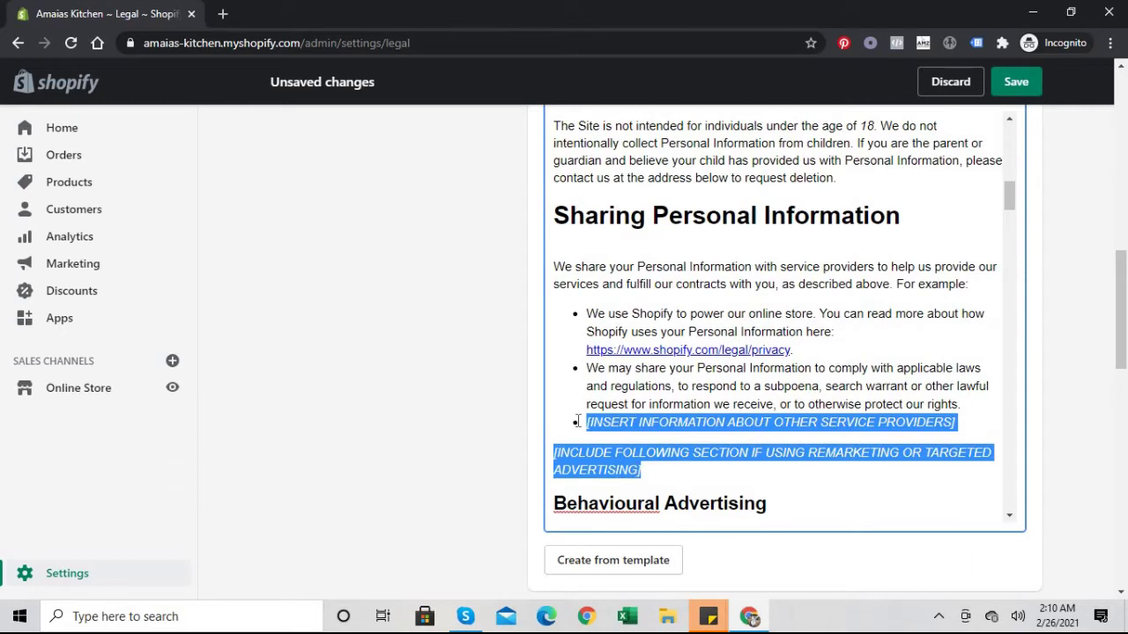
pyautogui.press('BackSpace')
pyautogui.press('BackSpace')
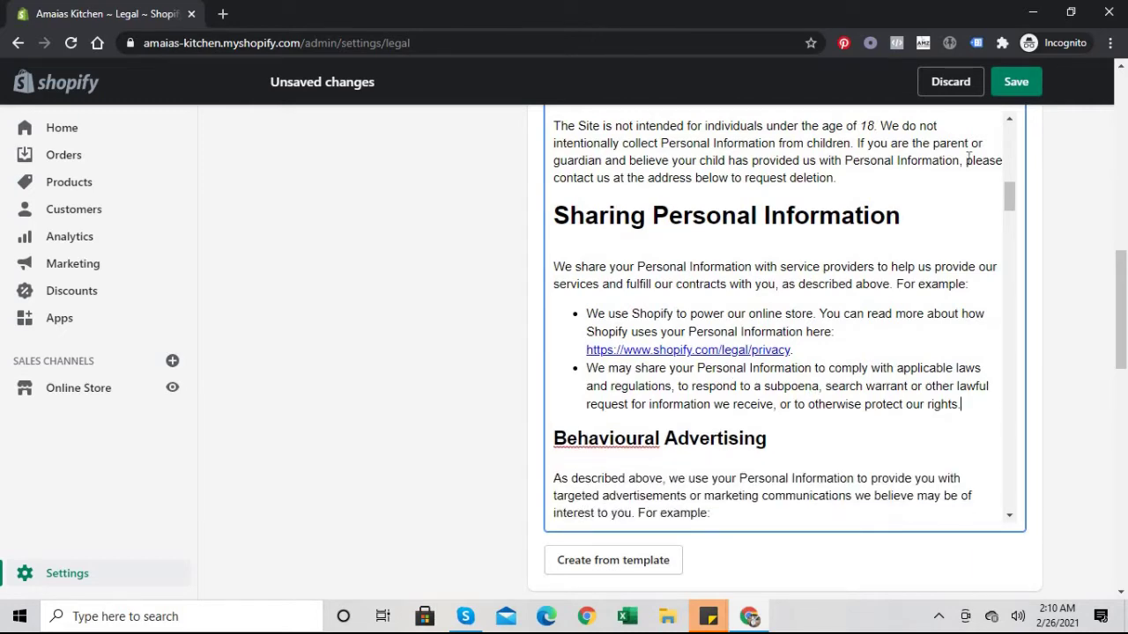
pyautogui.moveTo(1009, 201); pyautogui.dragTo(1009, 220)
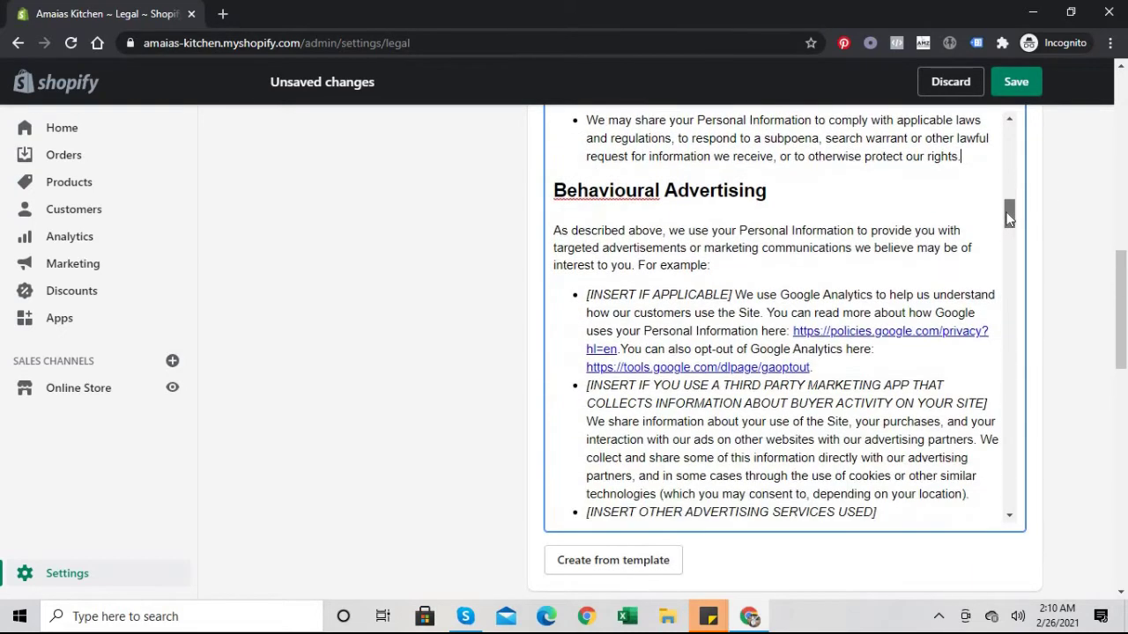
pyautogui.click(734, 294)
pyautogui.moveTo(735, 294); pyautogui.dragTo(586, 294)
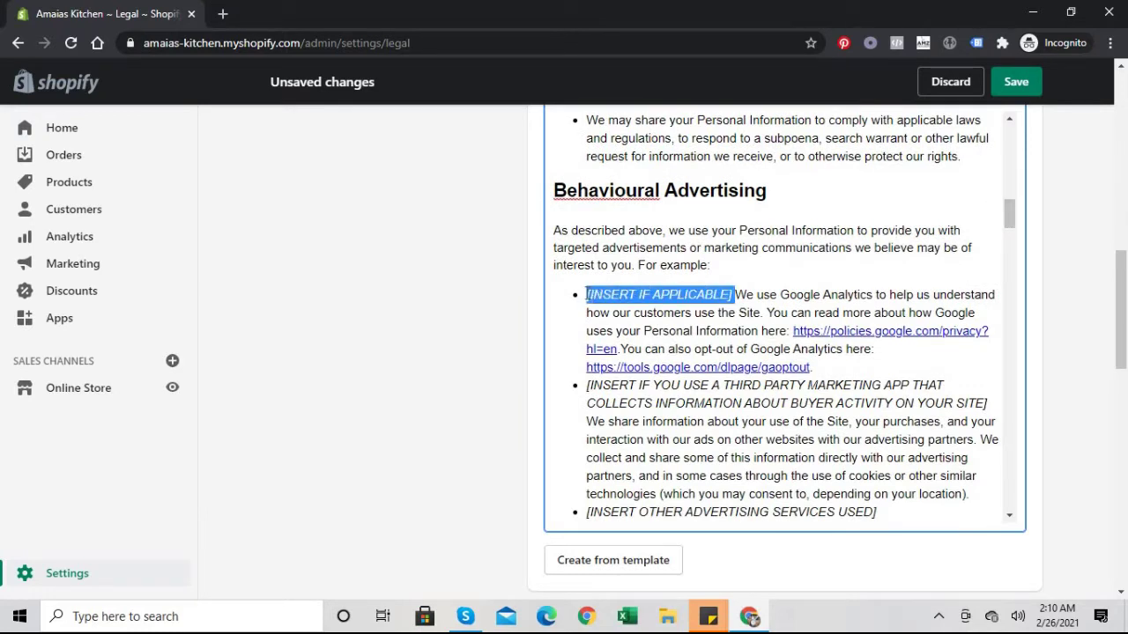
pyautogui.press('BackSpace')
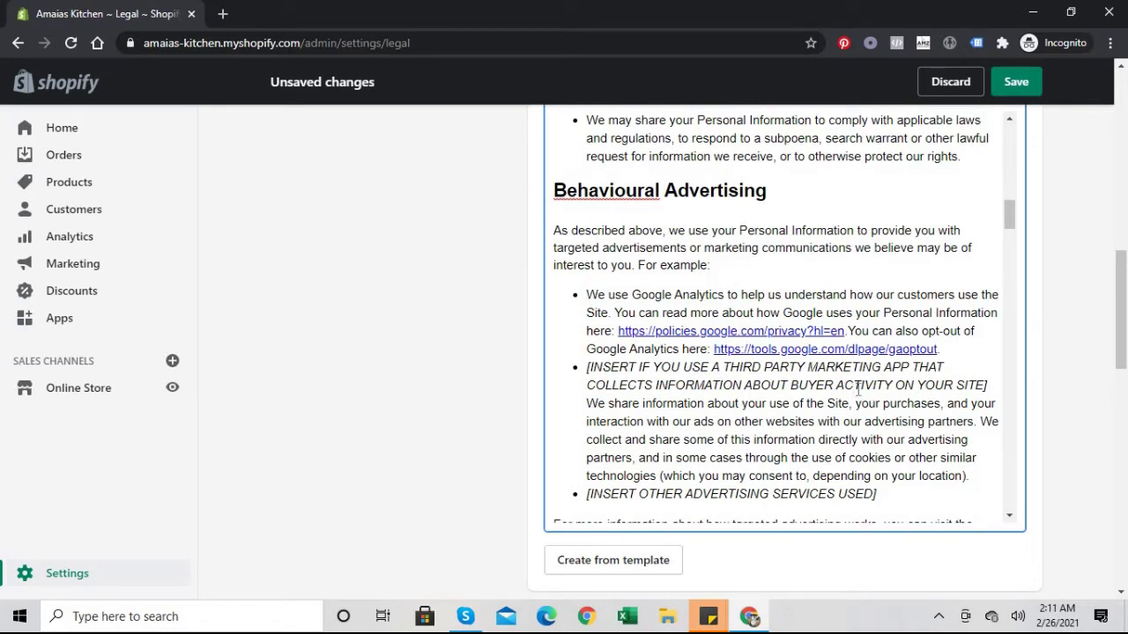
# Step: Remove the third-party marketing app and other advertising services placeholders
pyautogui.moveTo(988, 383); pyautogui.dragTo(586, 368)
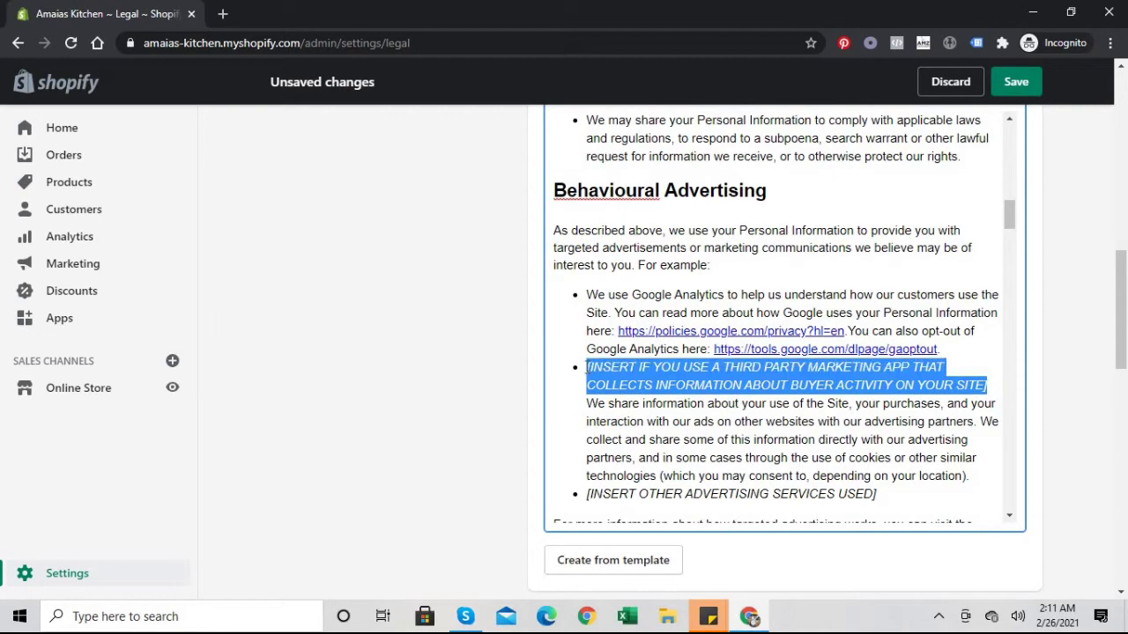
pyautogui.press('BackSpace')
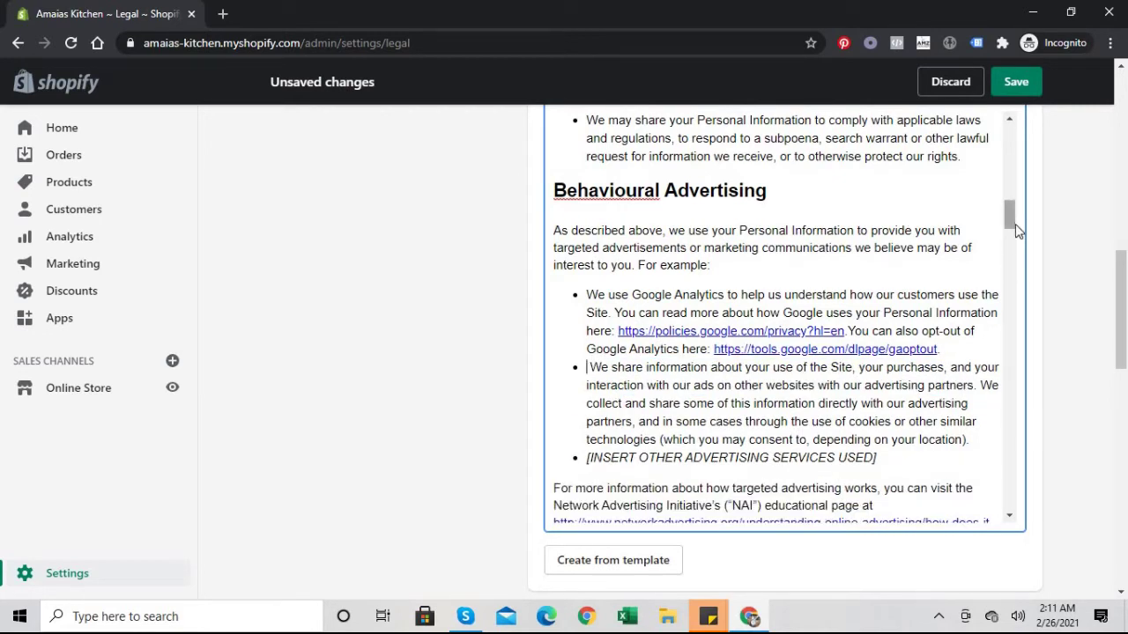
pyautogui.scroll(-2, 1011, 227)
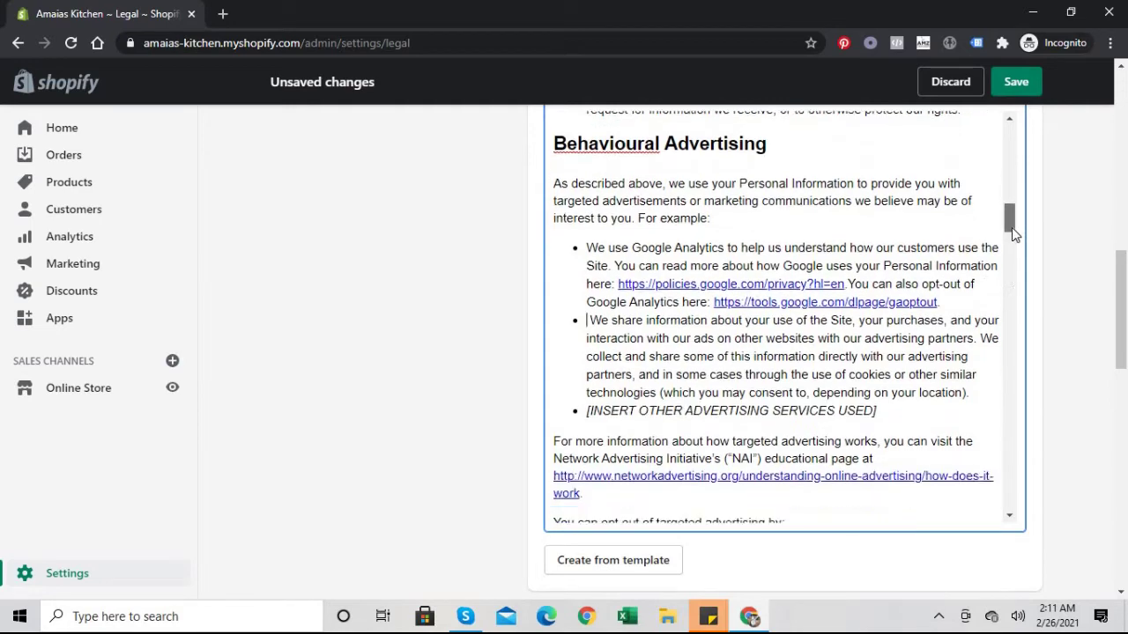
pyautogui.moveTo(885, 368); pyautogui.dragTo(553, 372)
pyautogui.press('BackSpace')
pyautogui.press('BackSpace')
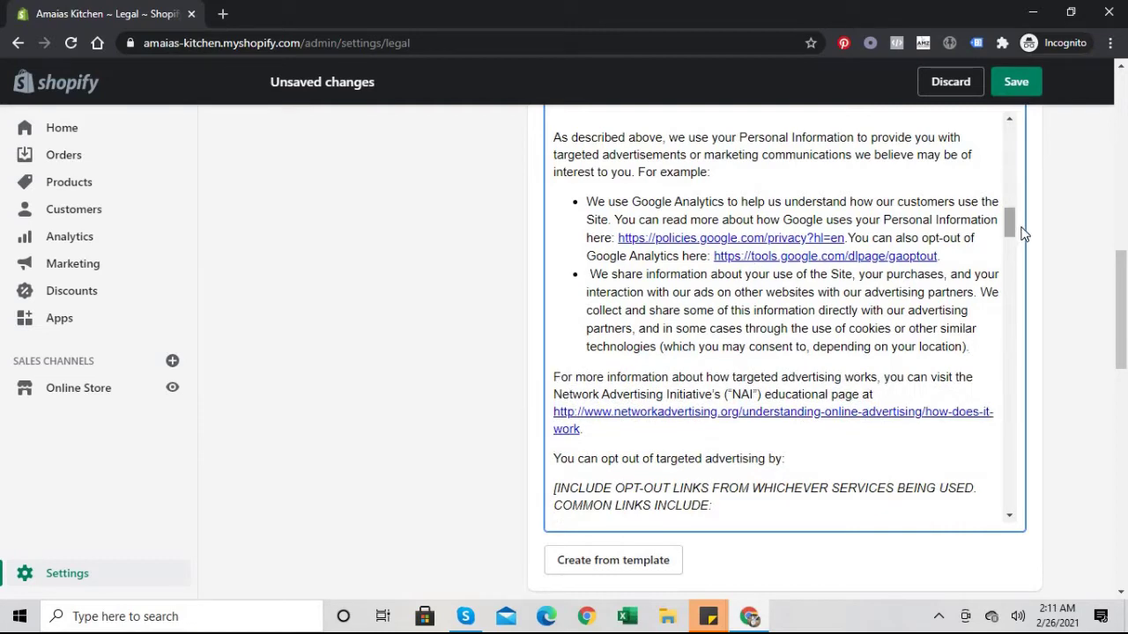
pyautogui.moveTo(1010, 223); pyautogui.dragTo(1012, 240)
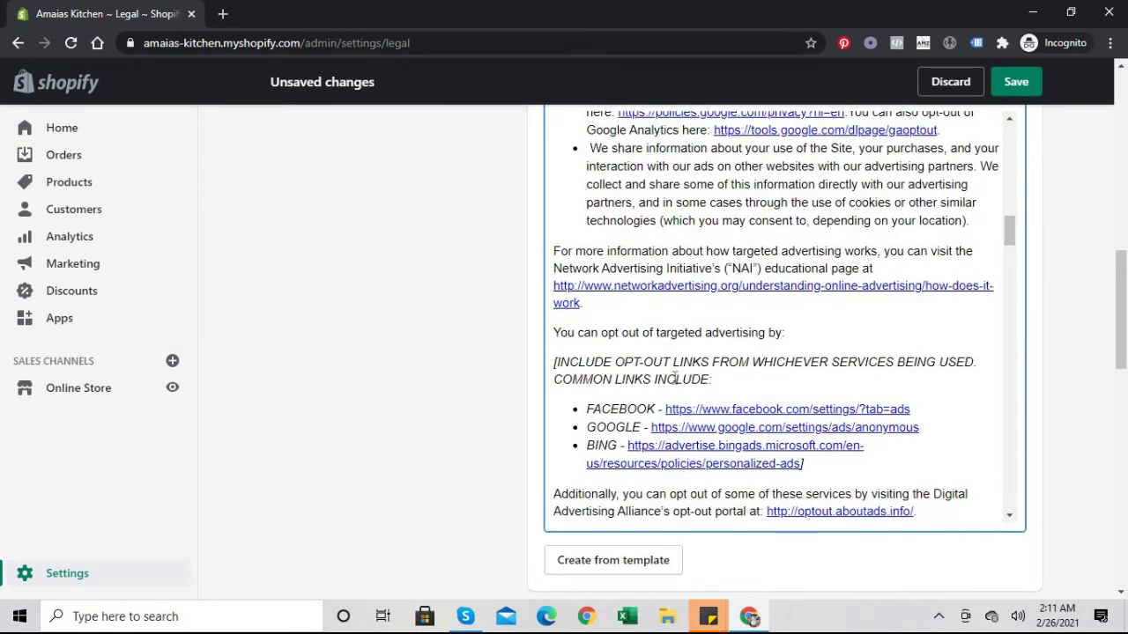
# Step: Delete the opt-out links instruction paragraph, leaving the Facebook, Google and Bing links
pyautogui.moveTo(711, 379); pyautogui.dragTo(713, 380)
pyautogui.press('BackSpace')
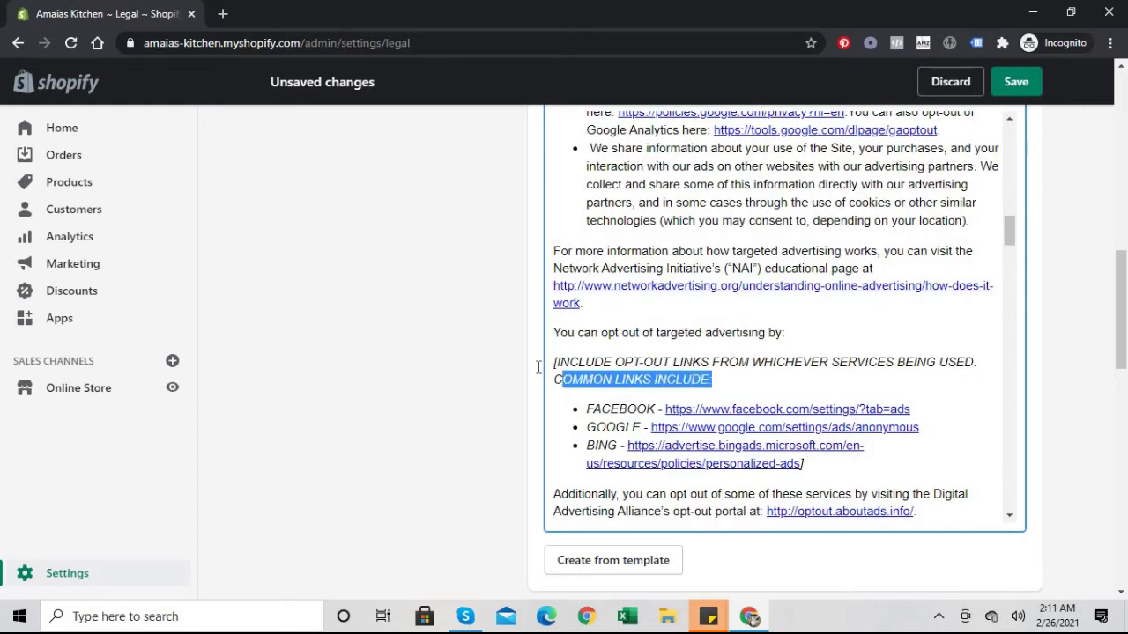
pyautogui.moveTo(538, 366); pyautogui.dragTo(539, 372)
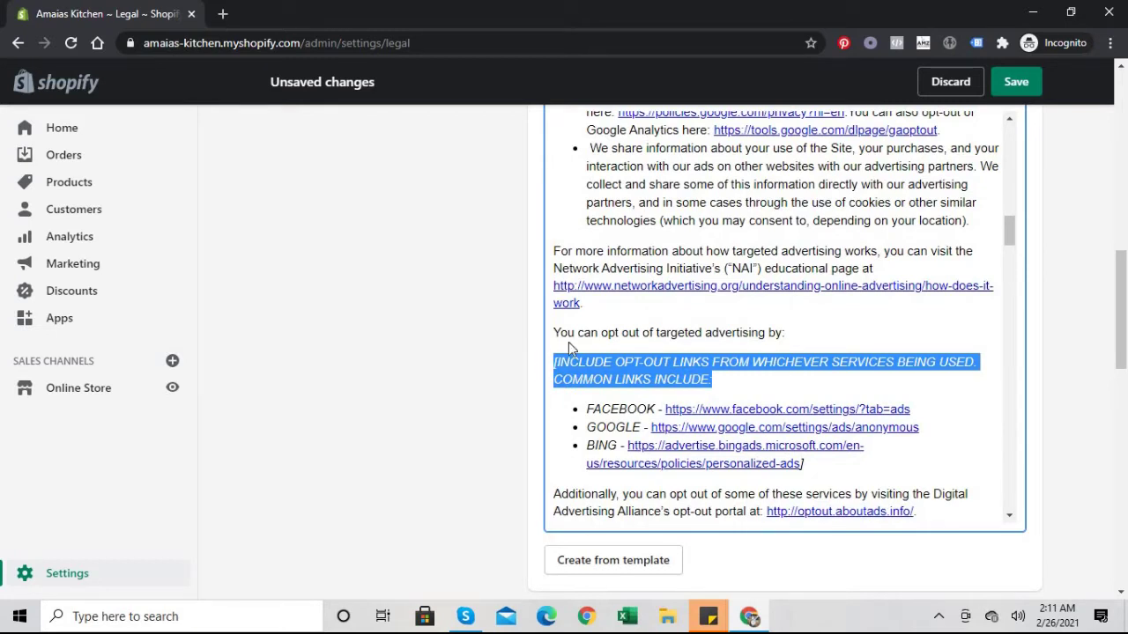
pyautogui.press('BackSpace')
pyautogui.press('BackSpace')
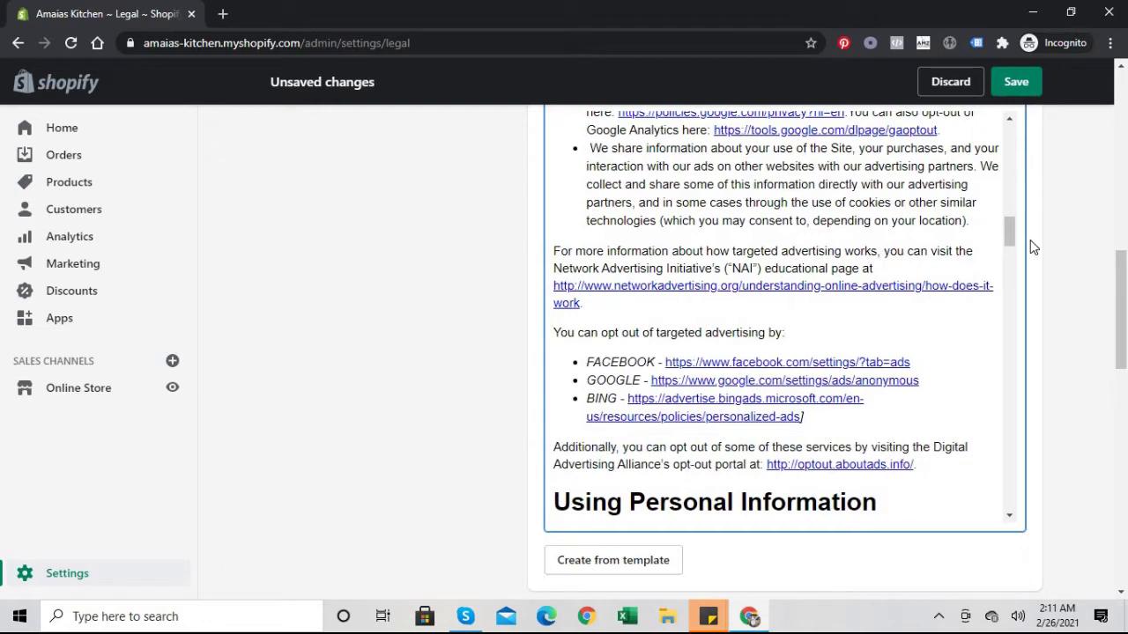
pyautogui.moveTo(1010, 228); pyautogui.dragTo(1010, 249)
# Step: Delete the Europe-customers note and the INCLUDE ALL THAT APPLY note from the privacy policy
pyautogui.click(806, 370)
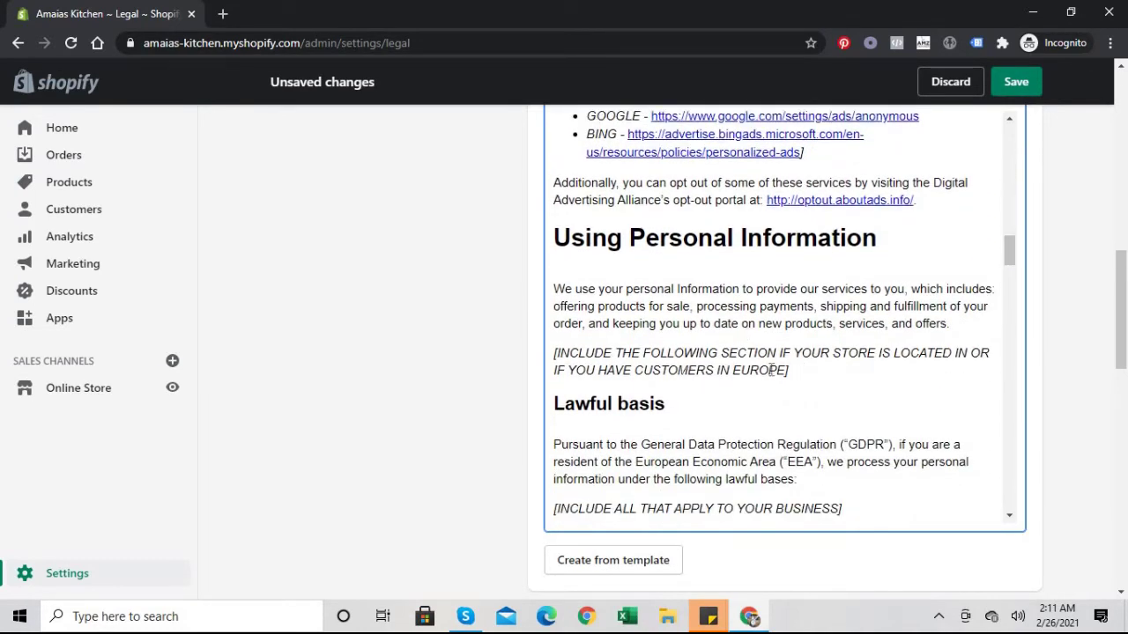
pyautogui.keyDown('shift'); pyautogui.click(566, 370); pyautogui.keyUp('shift')
pyautogui.keyDown('shift'); pyautogui.click(549, 351); pyautogui.keyUp('shift')
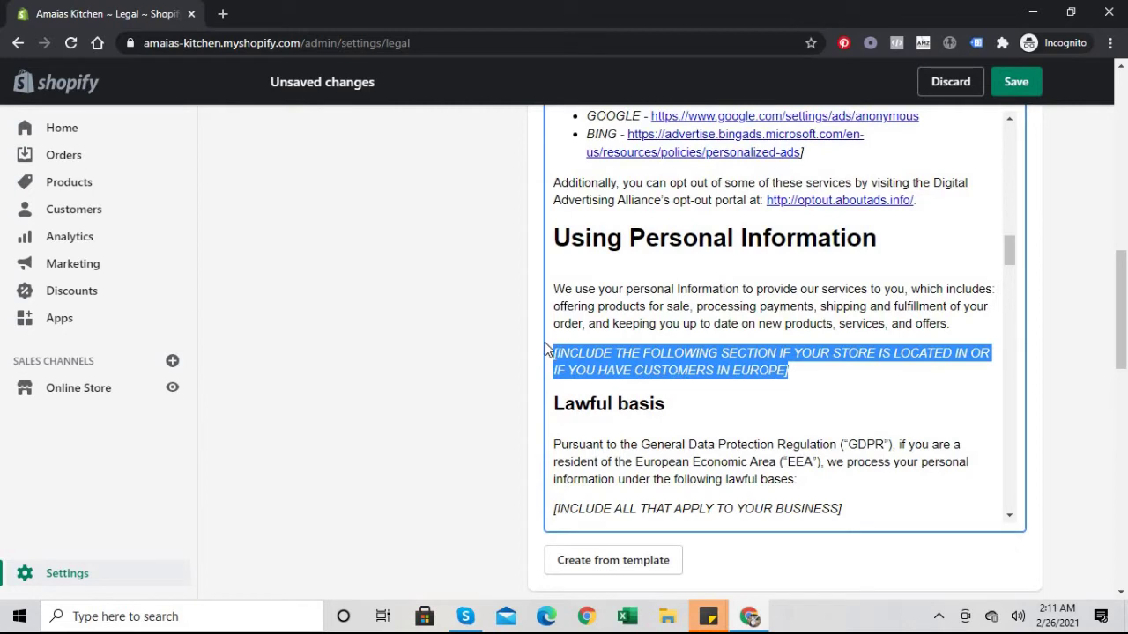
pyautogui.press('BackSpace')
pyautogui.press('BackSpace')
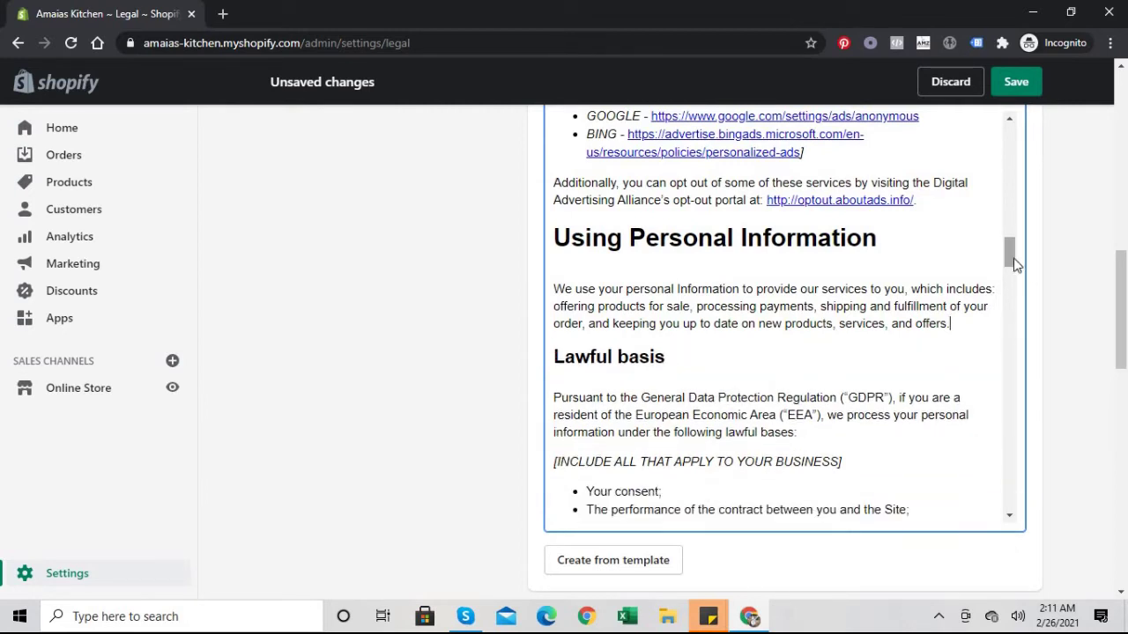
pyautogui.scroll(-2, 1013, 268)
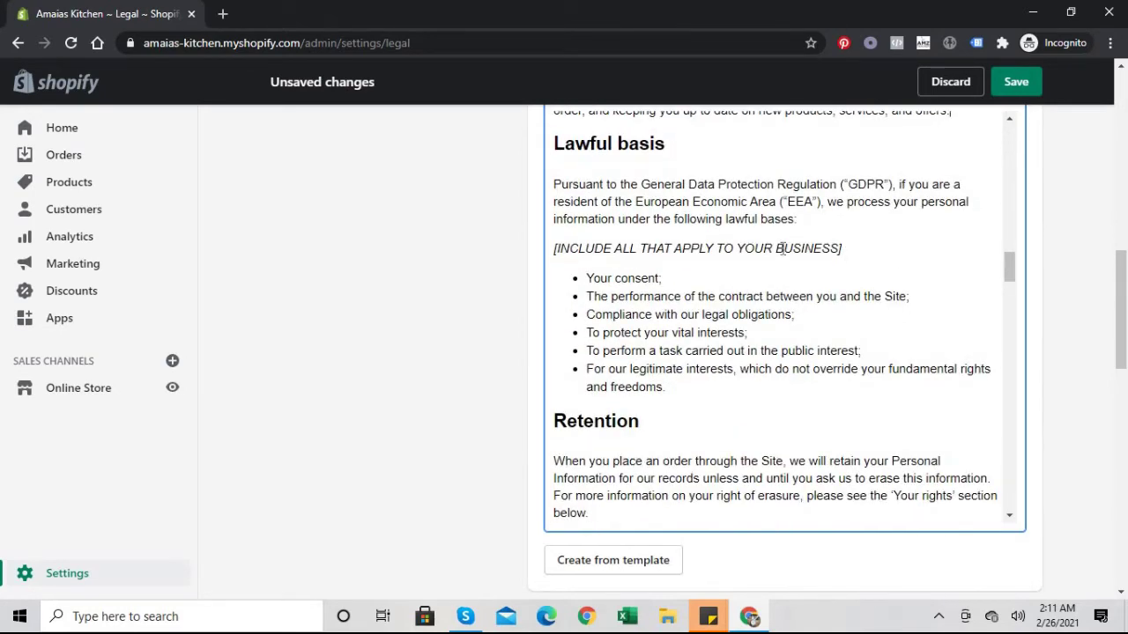
pyautogui.moveTo(842, 248); pyautogui.dragTo(494, 254)
pyautogui.press('BackSpace')
pyautogui.press('BackSpace')
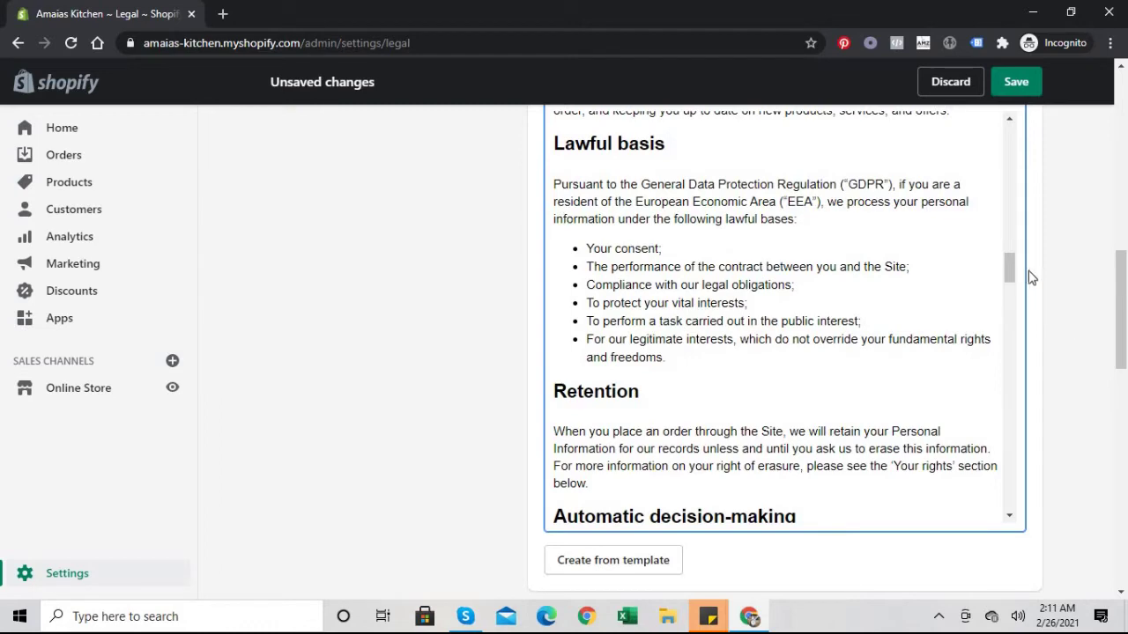
pyautogui.moveTo(1010, 269); pyautogui.dragTo(1010, 291)
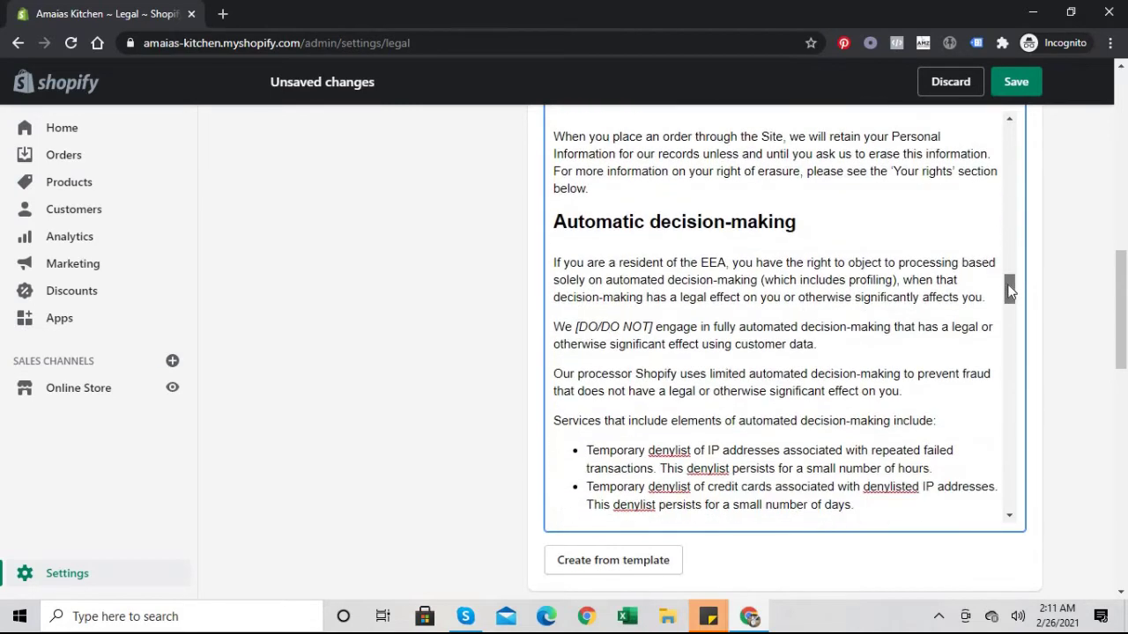
# Step: Change the [DO/DO NOT] choice for automated decision-making to DO NOT
pyautogui.click(602, 327)
pyautogui.press('BackSpace')
pyautogui.press('BackSpace')
pyautogui.press('BackSpace')
pyautogui.press('BackSpace')
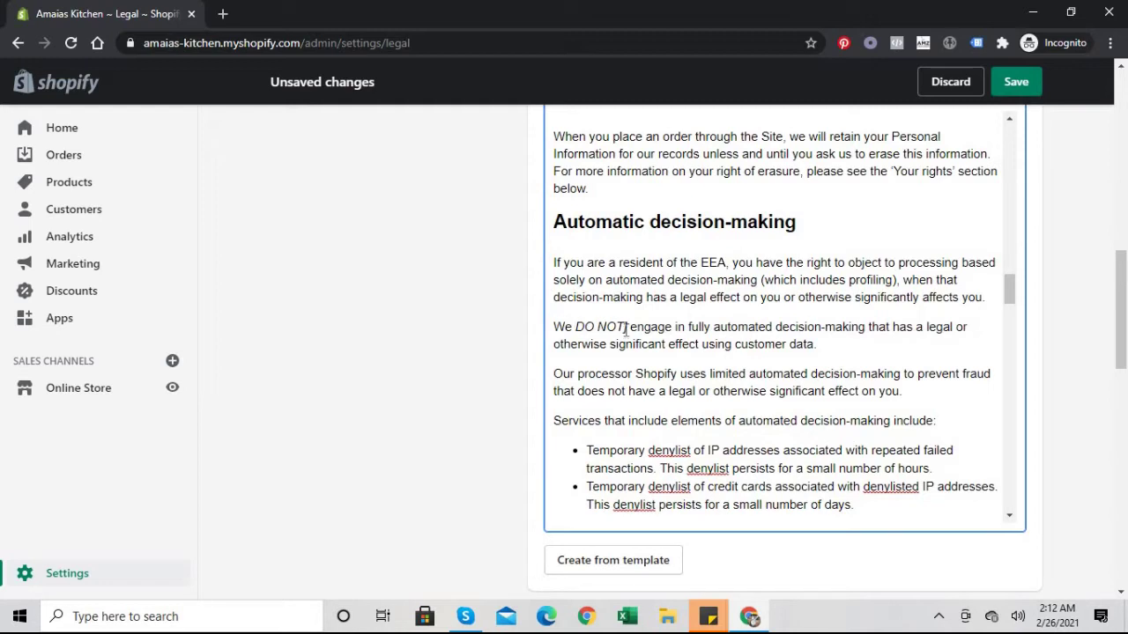
pyautogui.click(626, 326)
pyautogui.press('Delete')
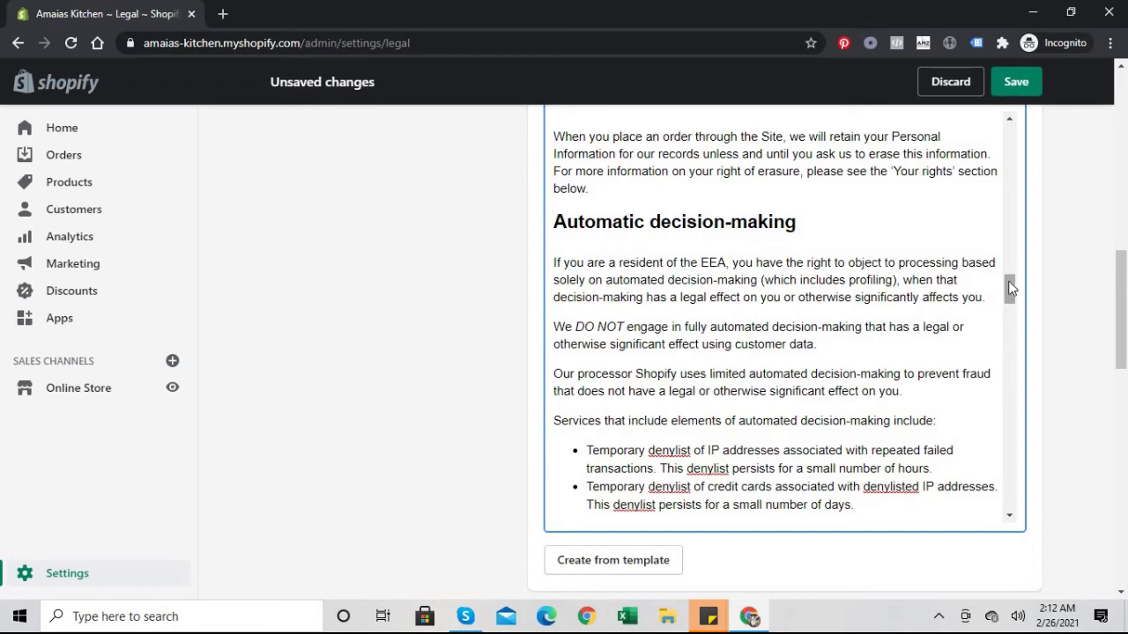
pyautogui.moveTo(1009, 287); pyautogui.dragTo(1009, 297)
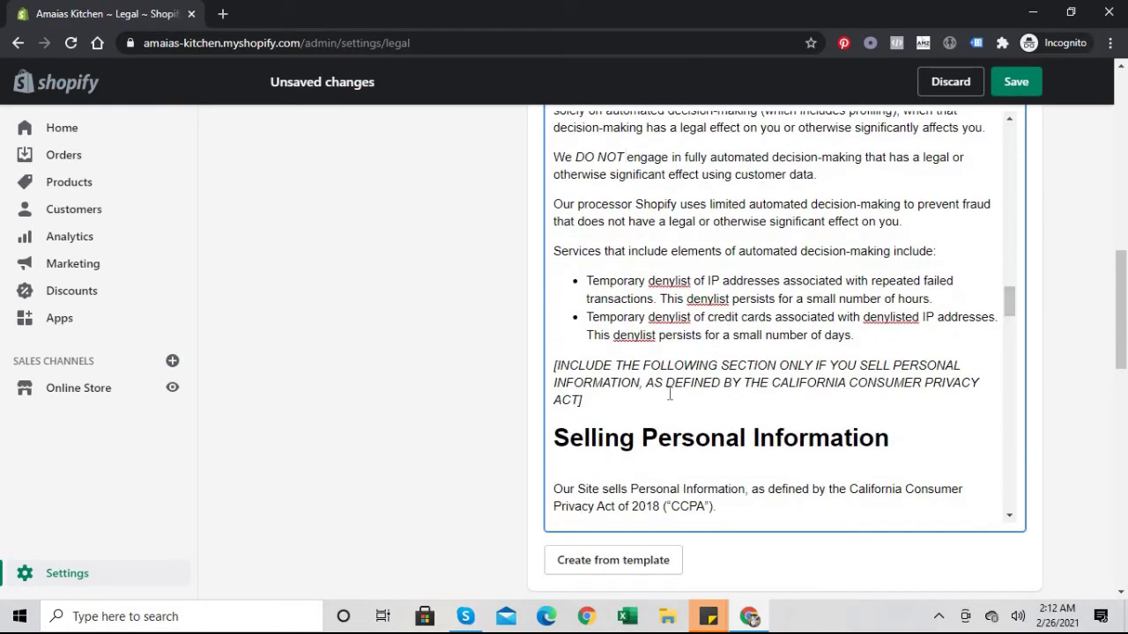
# Step: Delete the California placeholder paragraph and the whole Selling Personal Information section
pyautogui.tripleClick(546, 368)
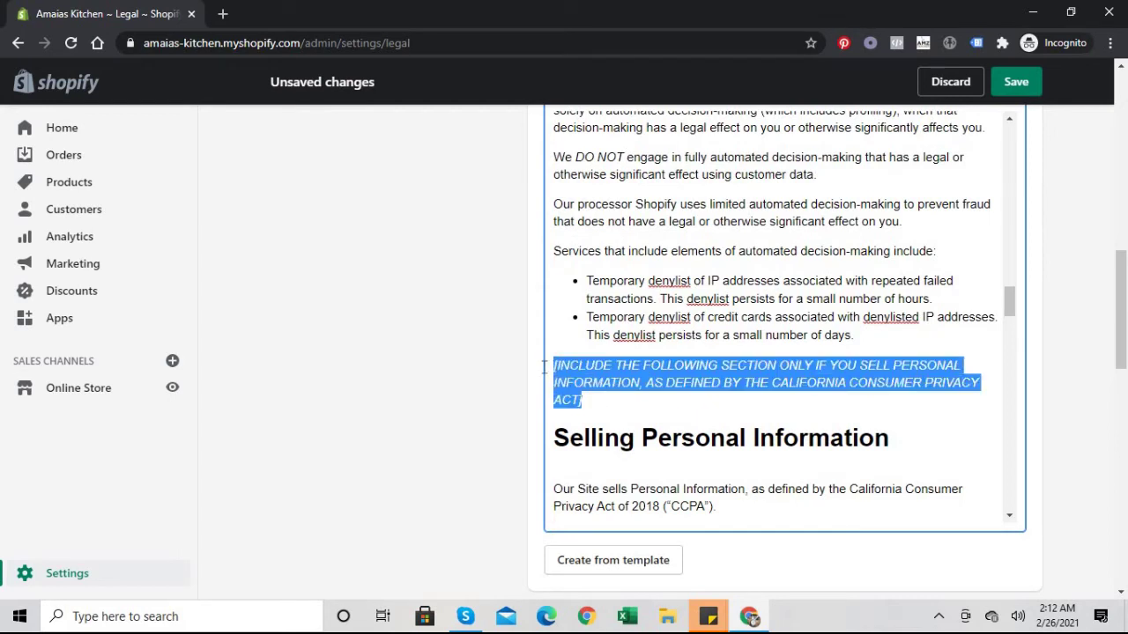
pyautogui.press('BackSpace')
pyautogui.press('BackSpace')
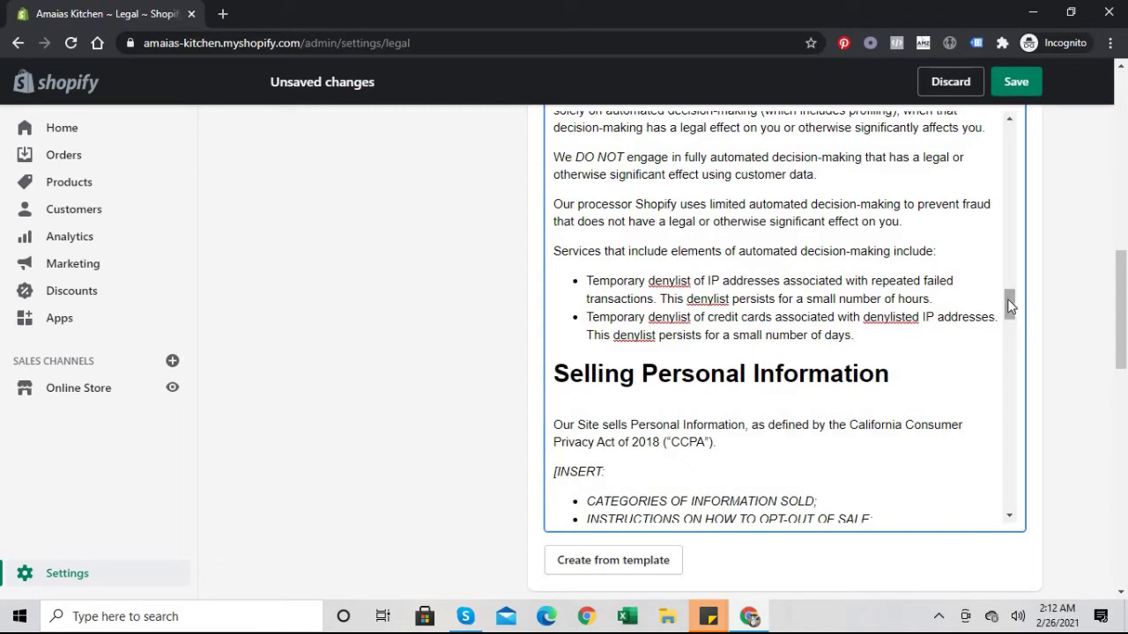
pyautogui.moveTo(1007, 298); pyautogui.dragTo(1010, 311)
pyautogui.click(606, 328)
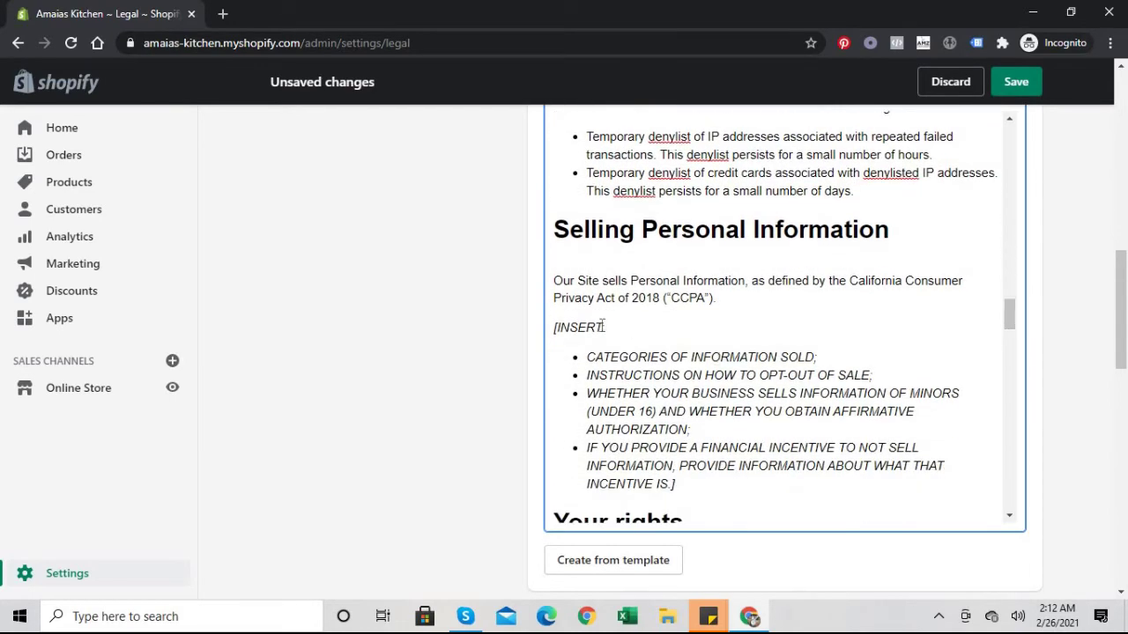
pyautogui.press('BackSpace')
pyautogui.doubleClick(556, 326)
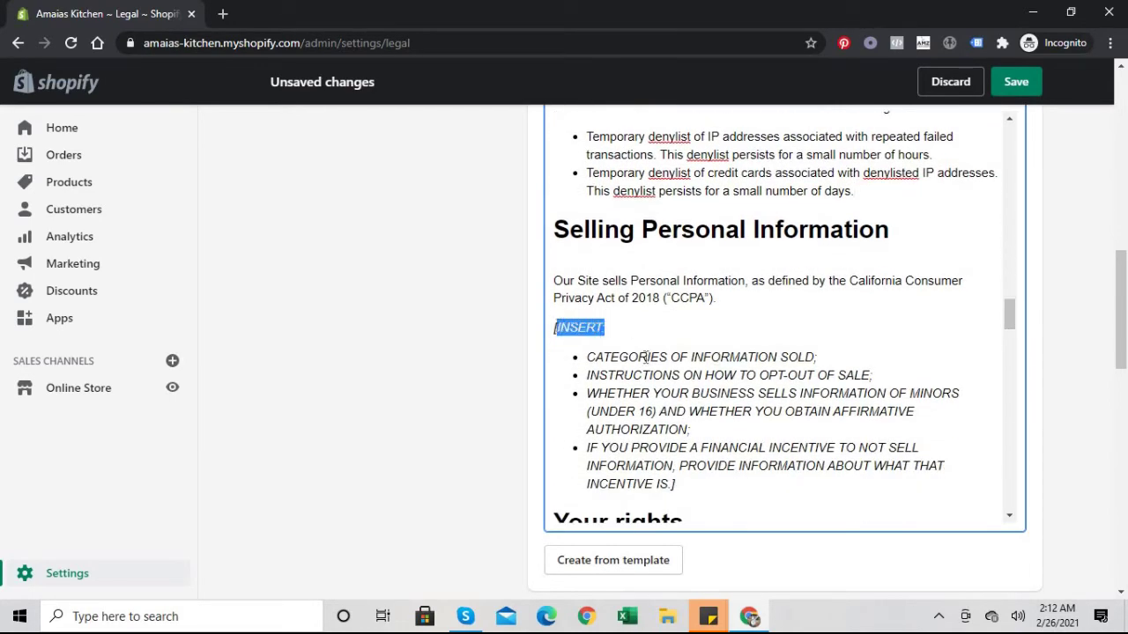
pyautogui.moveTo(587, 357); pyautogui.dragTo(679, 393)
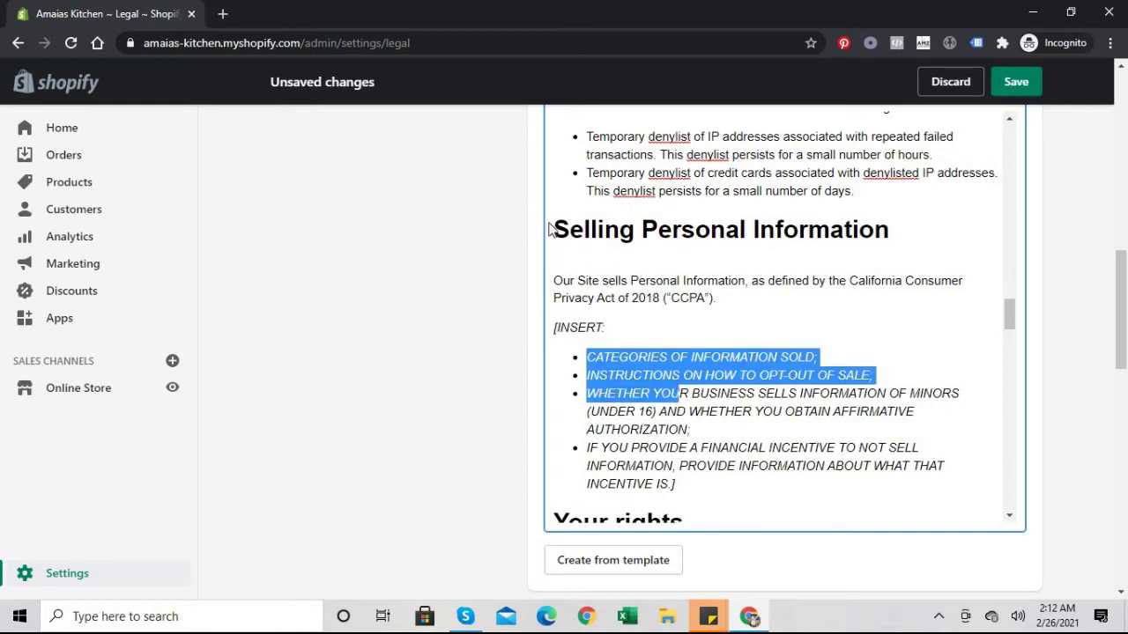
pyautogui.moveTo(555, 229); pyautogui.dragTo(710, 480)
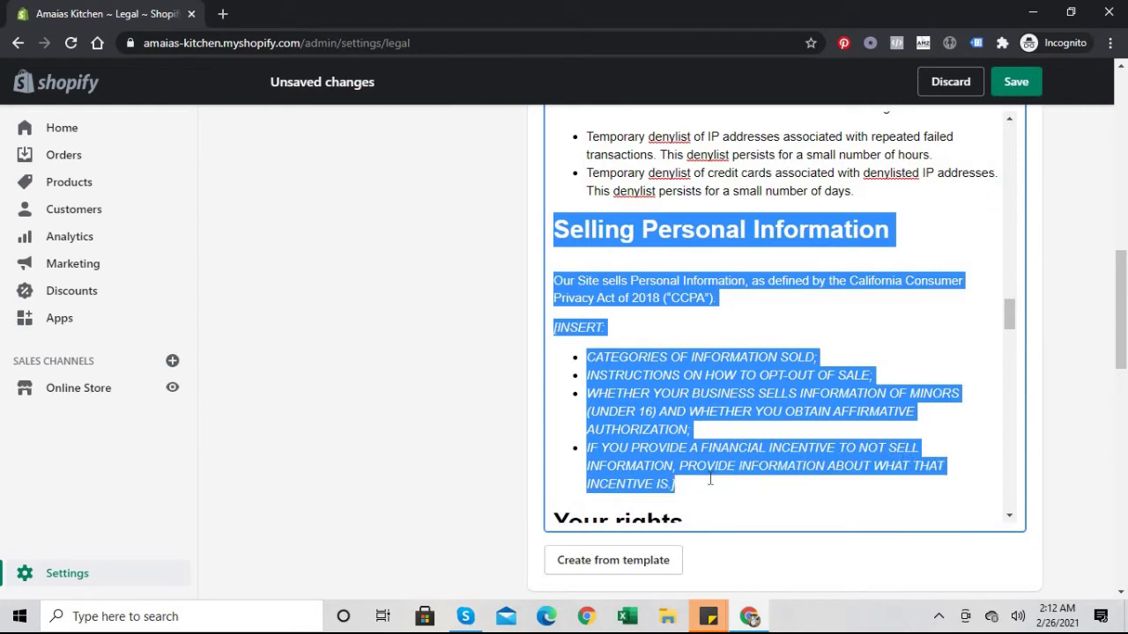
pyautogui.press('BackSpace')
pyautogui.press('BackSpace')
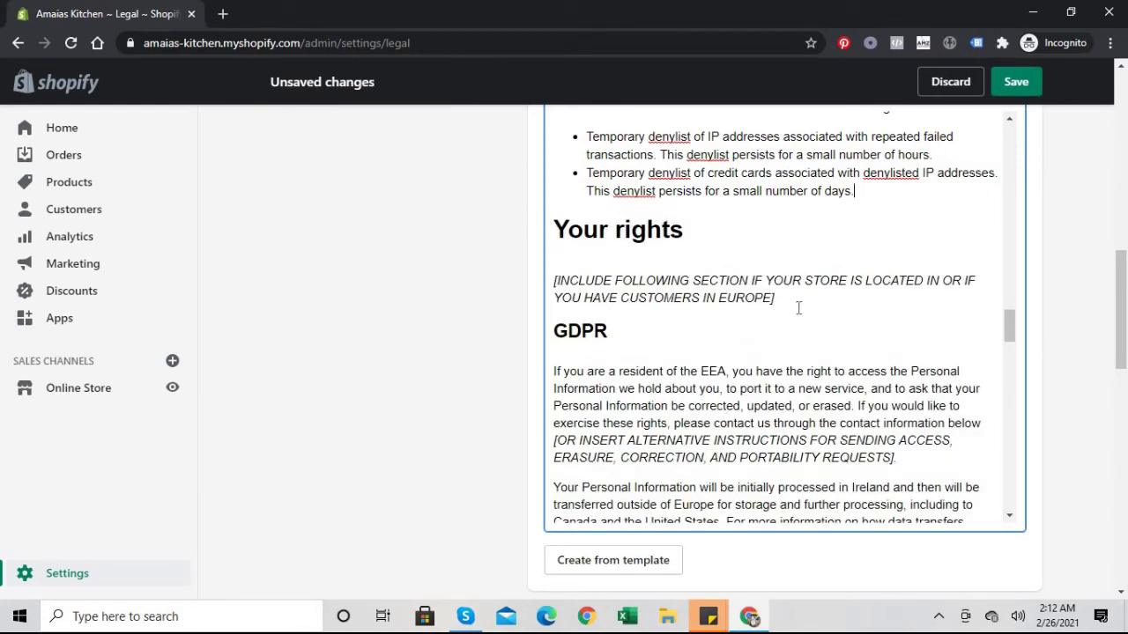
# Step: Remove the Europe note under Your rights and the alternative-instructions placeholder in the GDPR paragraph
pyautogui.moveTo(781, 298); pyautogui.dragTo(555, 228)
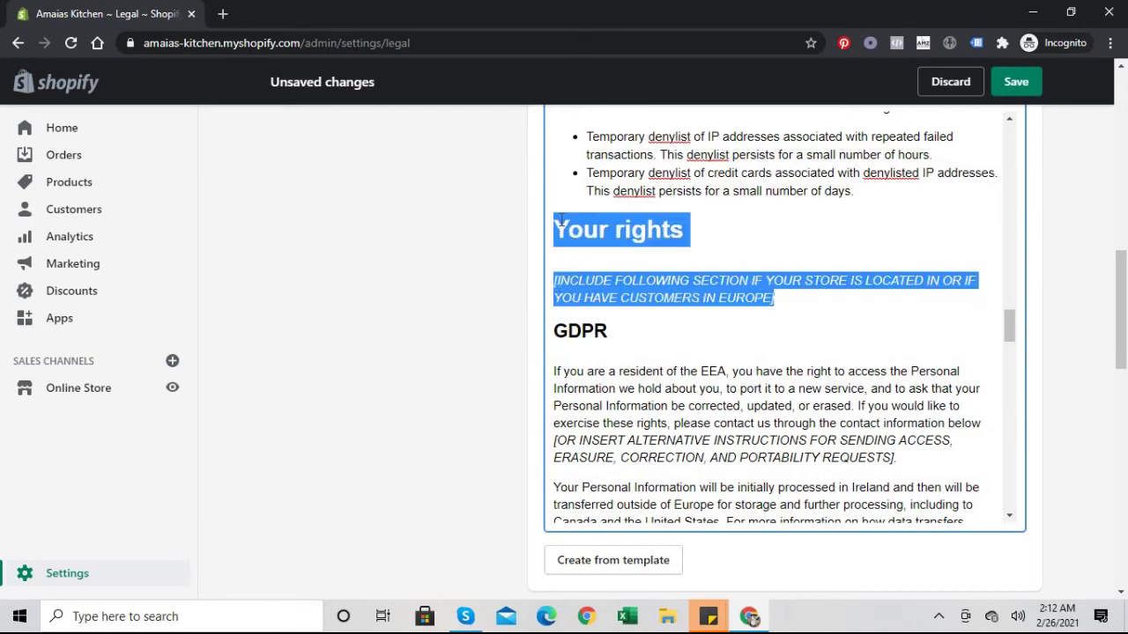
pyautogui.press('BackSpace')
pyautogui.press('BackSpace')
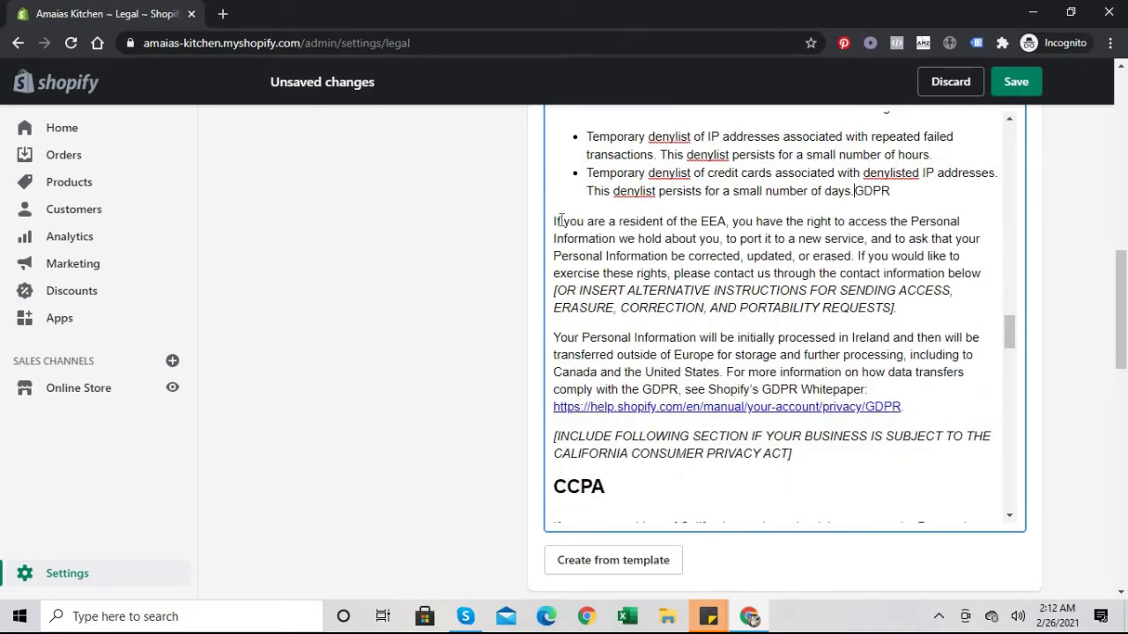
pyautogui.hotkey('ctrl', 'z')
pyautogui.hotkey('ctrl', 'z')
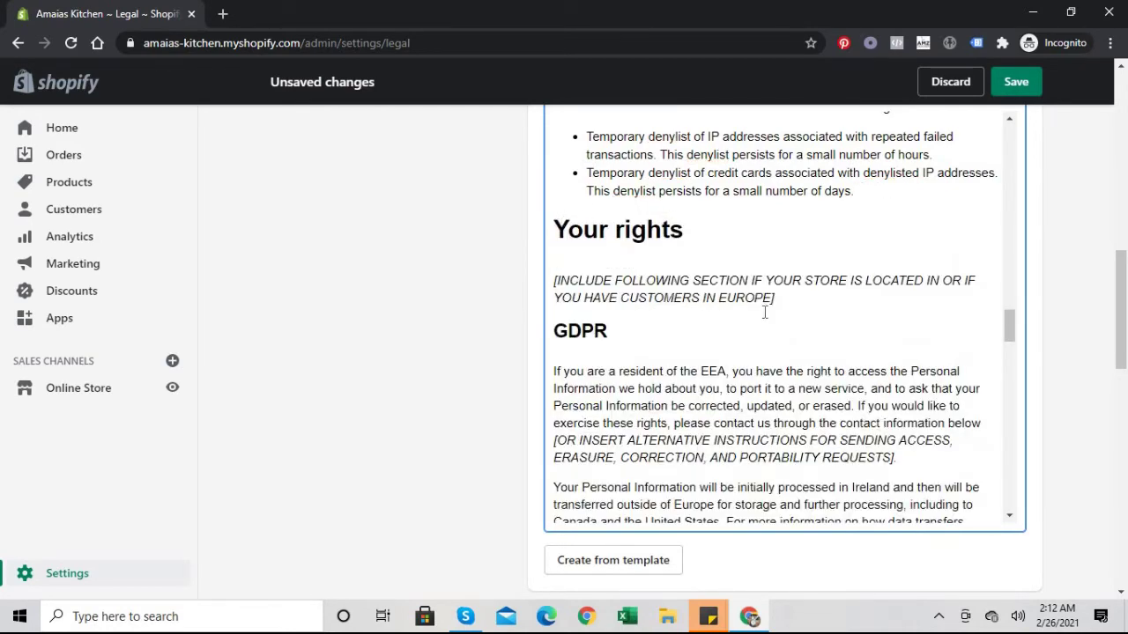
pyautogui.moveTo(781, 299); pyautogui.dragTo(629, 298)
pyautogui.moveTo(514, 241); pyautogui.dragTo(514, 239)
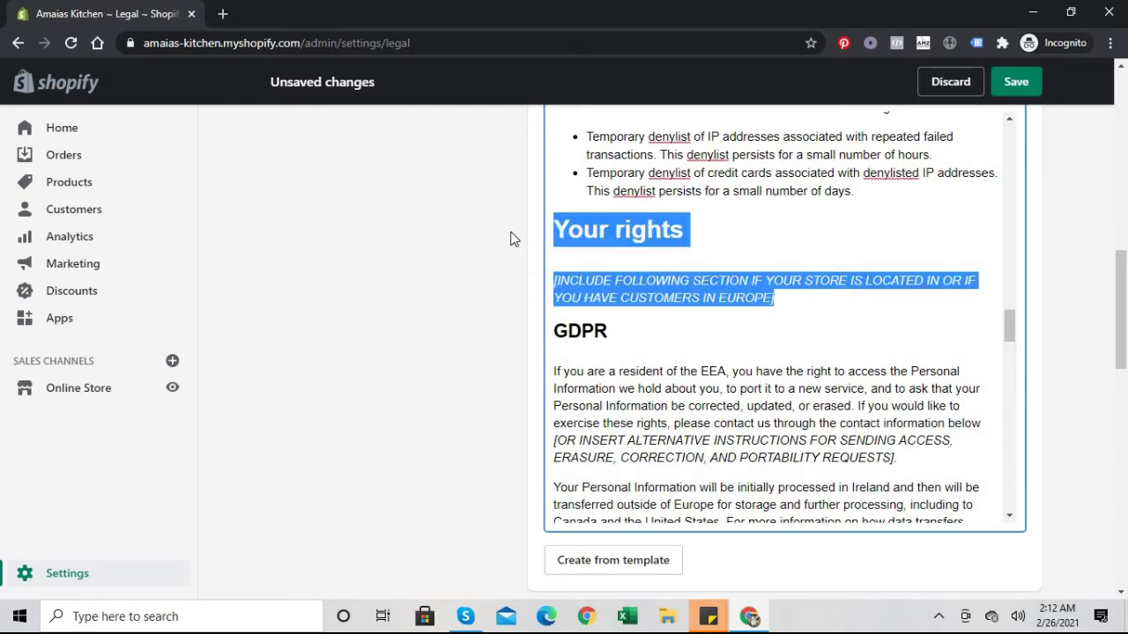
pyautogui.press('BackSpace')
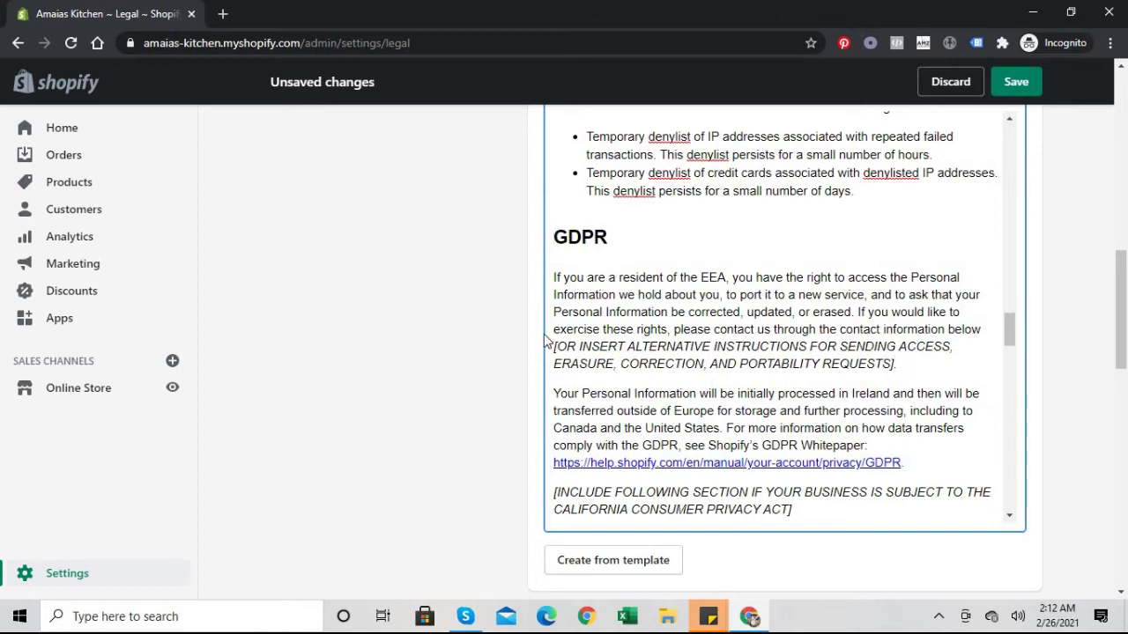
pyautogui.moveTo(554, 348); pyautogui.dragTo(895, 365)
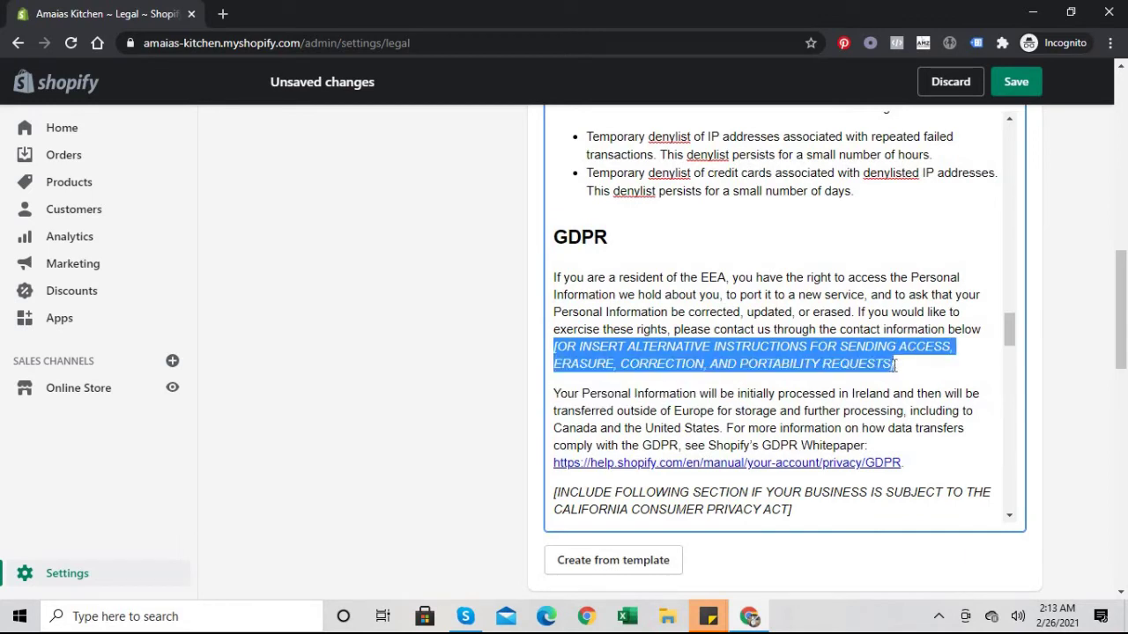
pyautogui.press('BackSpace')
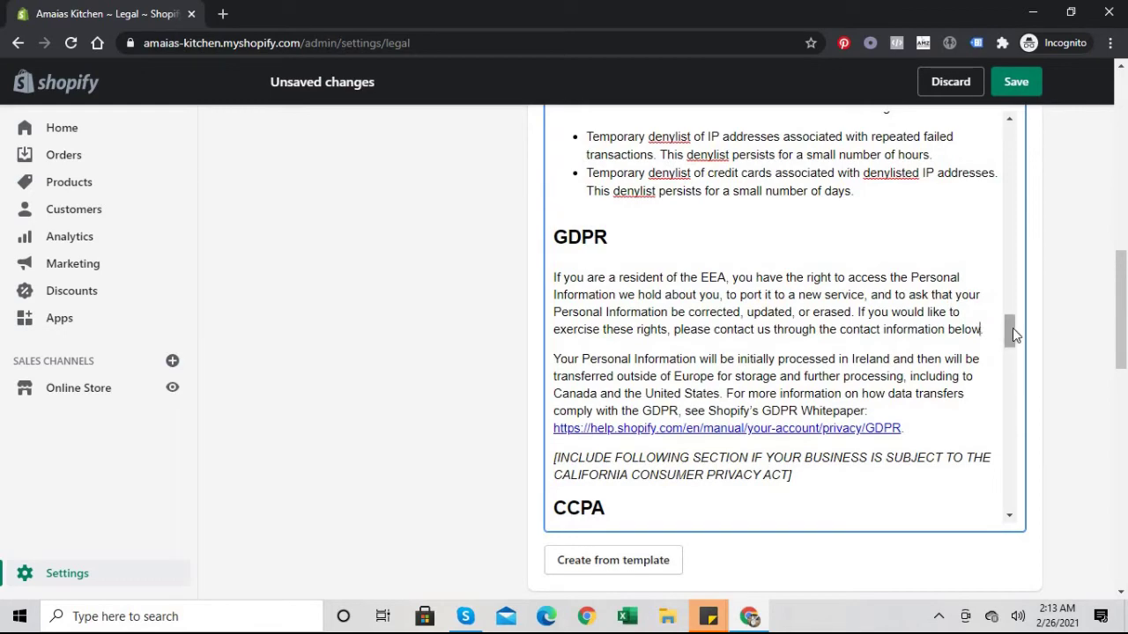
pyautogui.moveTo(1010, 332); pyautogui.dragTo(1010, 350)
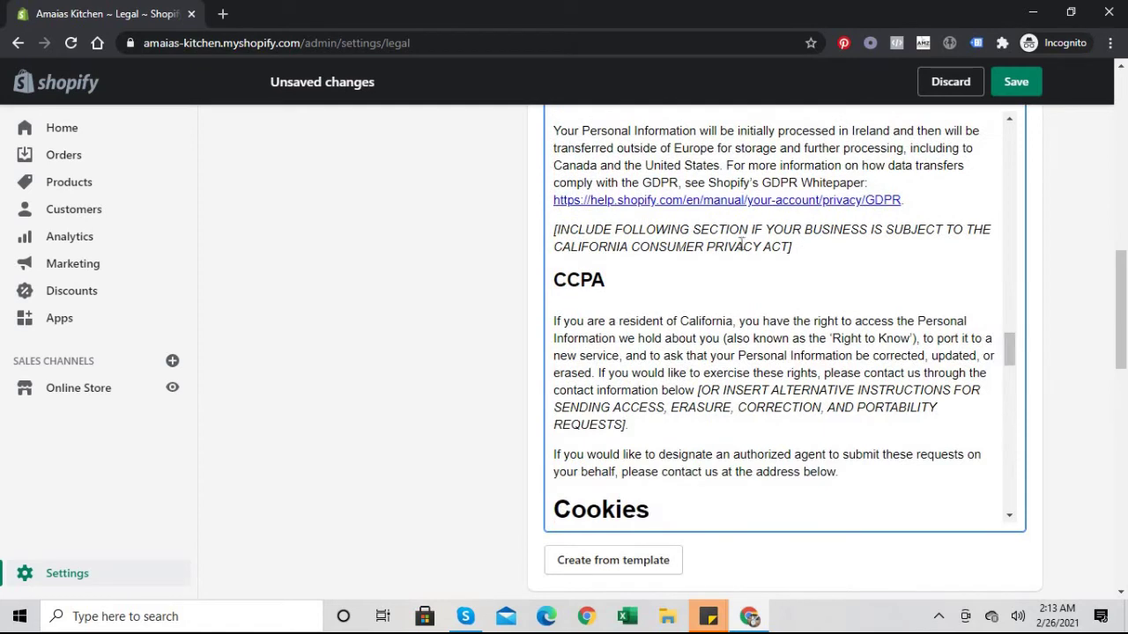
# Step: Delete the placeholder above the CCPA heading and the bracketed instructions after 'contact information below'
pyautogui.moveTo(795, 249); pyautogui.dragTo(558, 226)
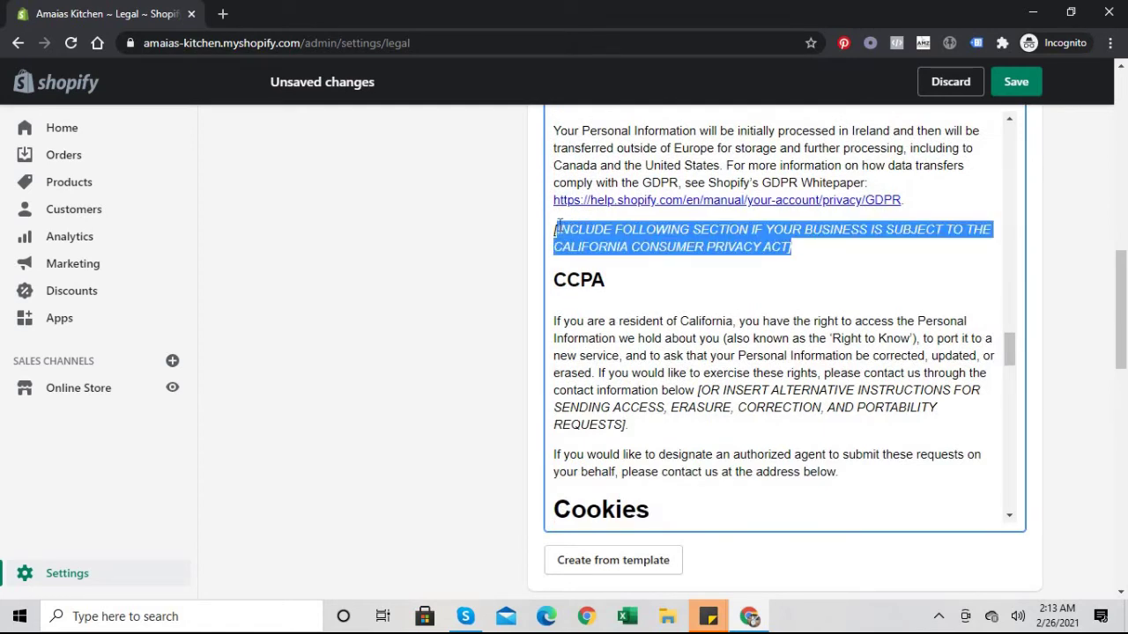
pyautogui.press('BackSpace')
pyautogui.press('BackSpace')
pyautogui.press('BackSpace')
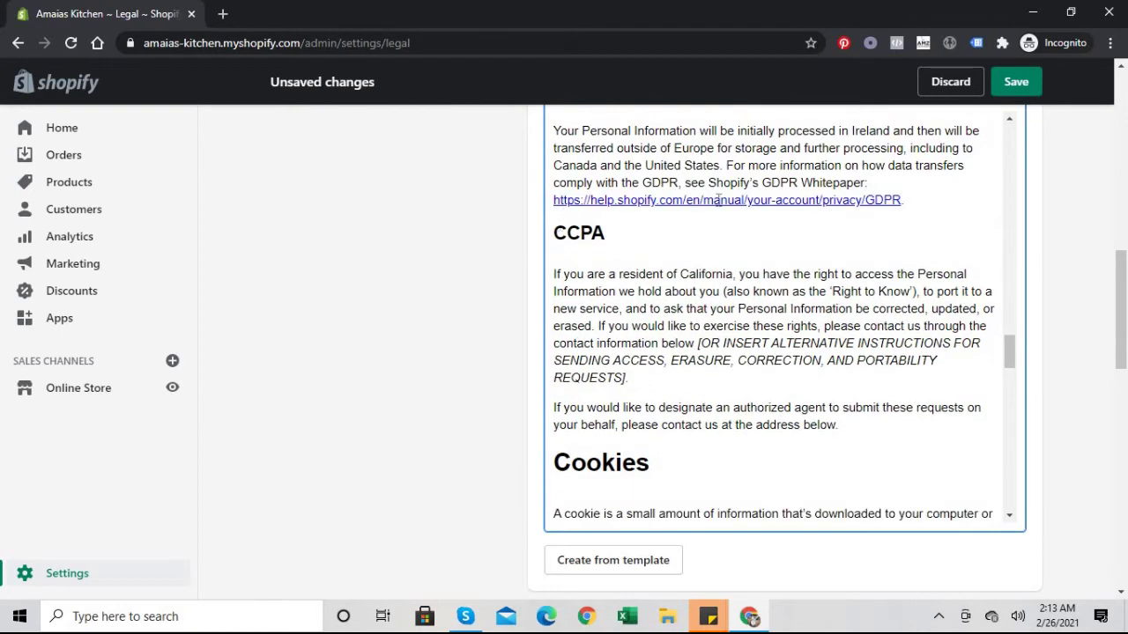
pyautogui.click(698, 345)
pyautogui.moveTo(699, 348); pyautogui.dragTo(702, 381)
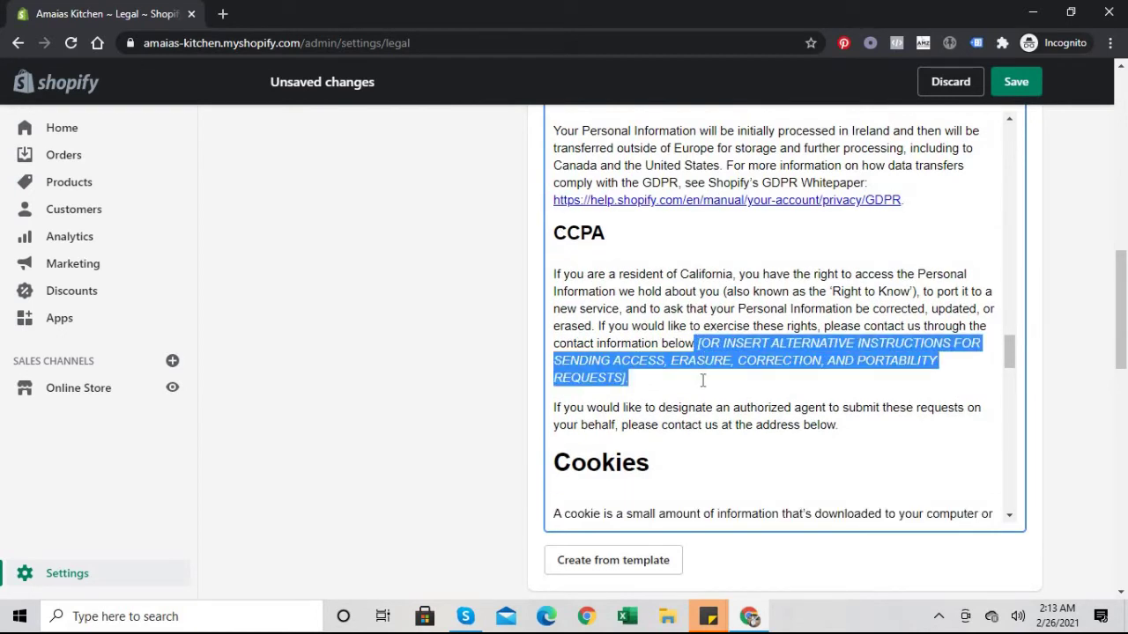
pyautogui.press('BackSpace')
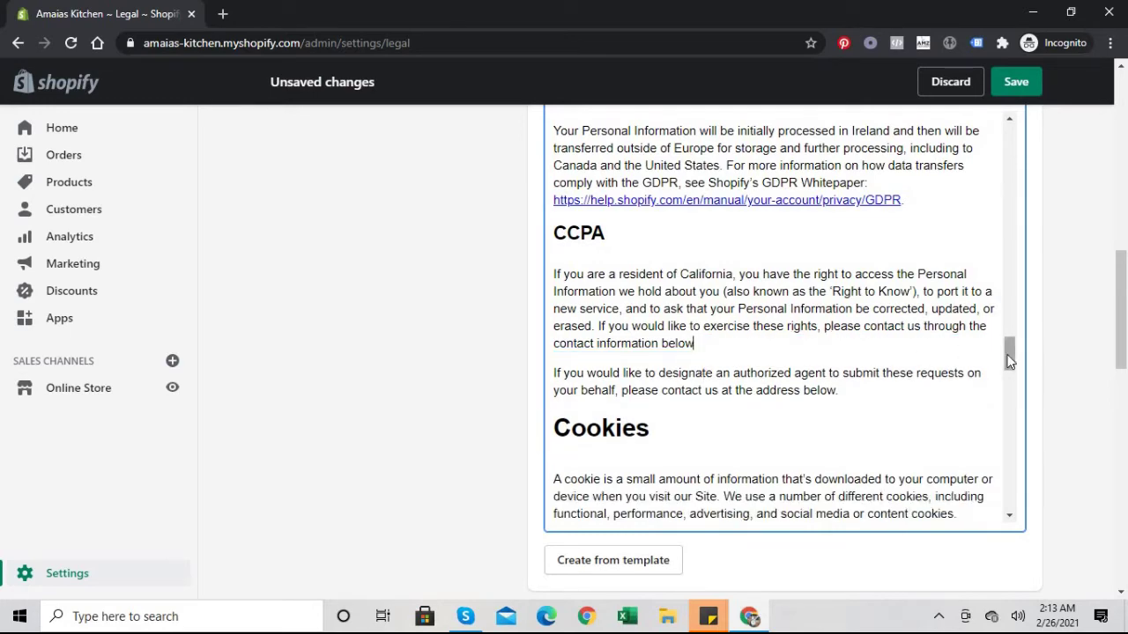
pyautogui.moveTo(1010, 360); pyautogui.dragTo(520, 313)
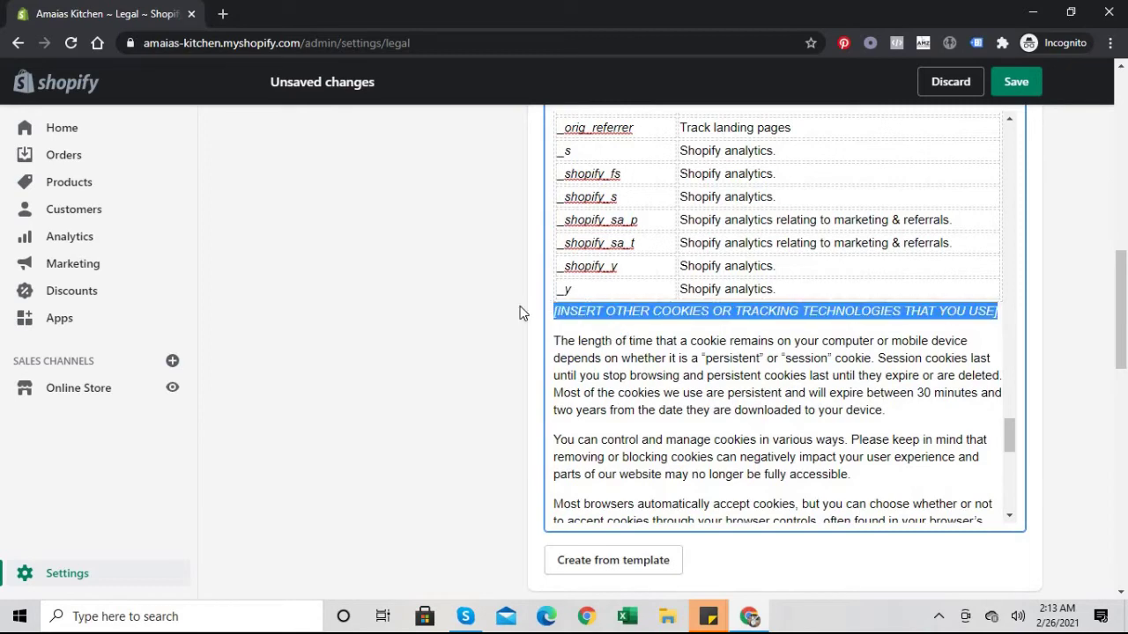
# Step: Delete the other-cookies placeholder line, then select the data-protection-authority placeholder in the complaint paragraph
pyautogui.press('BackSpace')
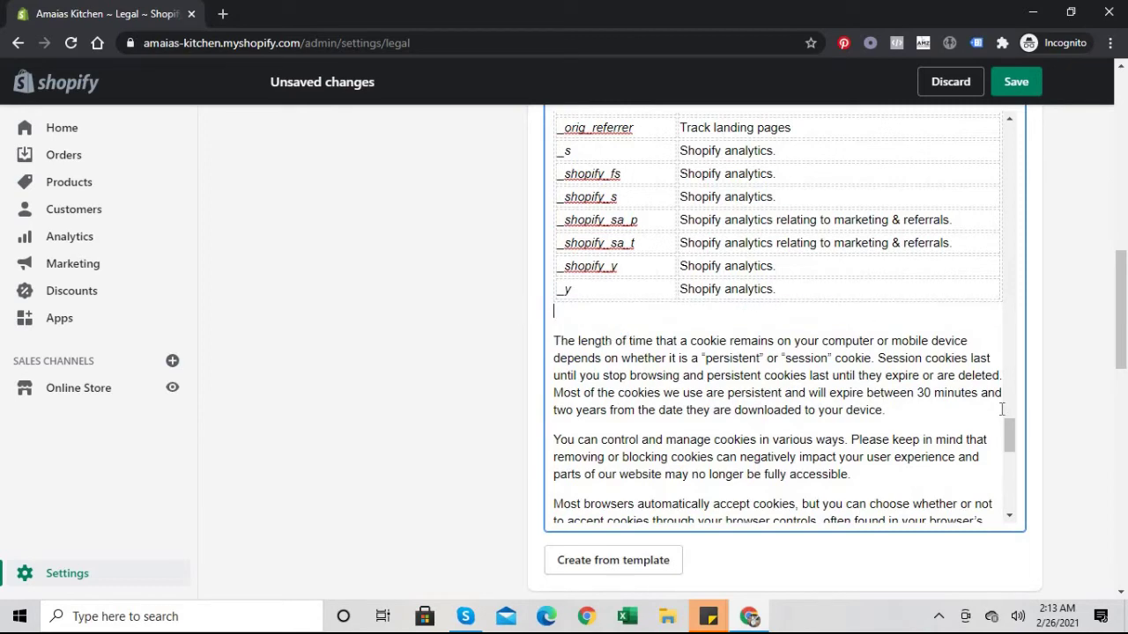
pyautogui.moveTo(1011, 431); pyautogui.dragTo(1010, 455)
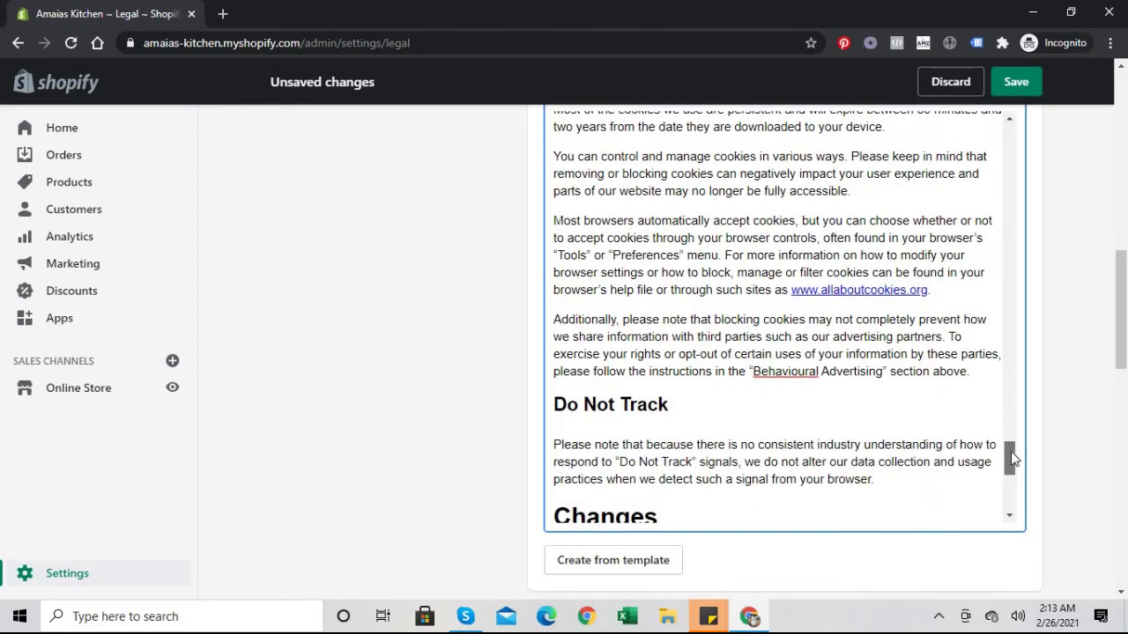
pyautogui.scroll(3, 1010, 451)
pyautogui.moveTo(1012, 457); pyautogui.dragTo(1018, 495)
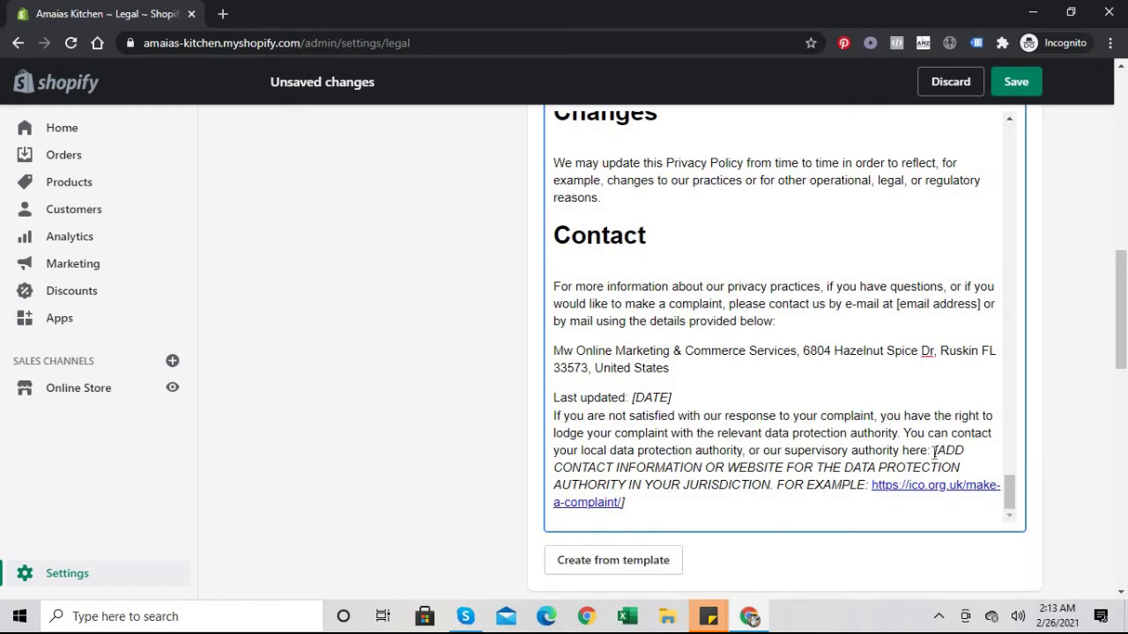
pyautogui.moveTo(934, 450); pyautogui.dragTo(868, 485)
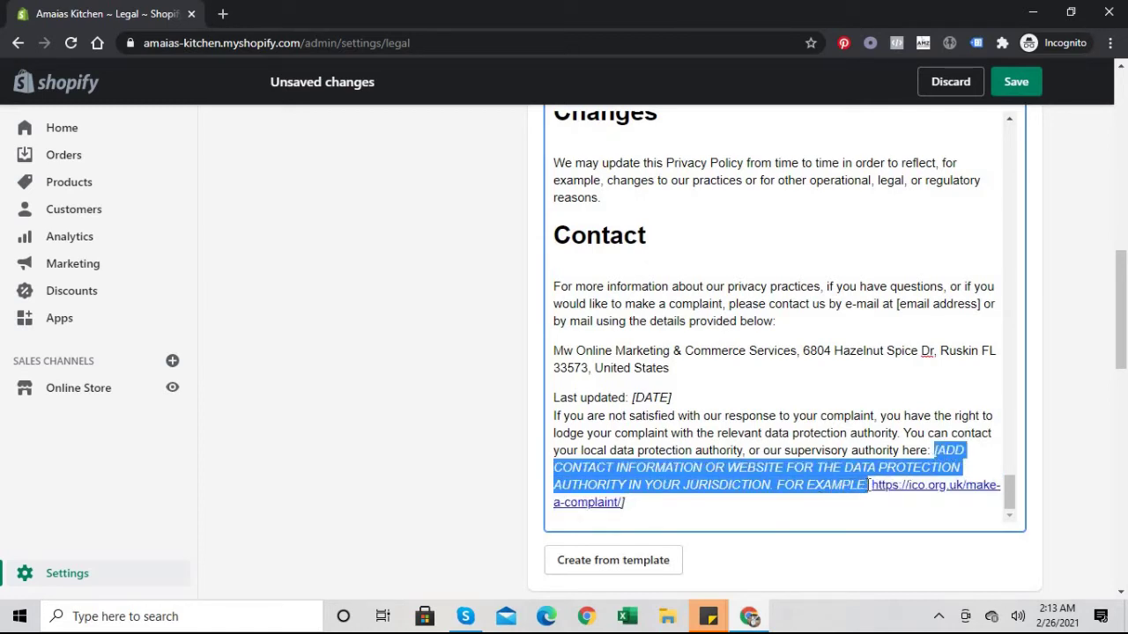
# Step: Delete the data-protection-authority placeholder and replace [DATE] with 01/05/2019 in the privacy policy
pyautogui.press('BackSpace')
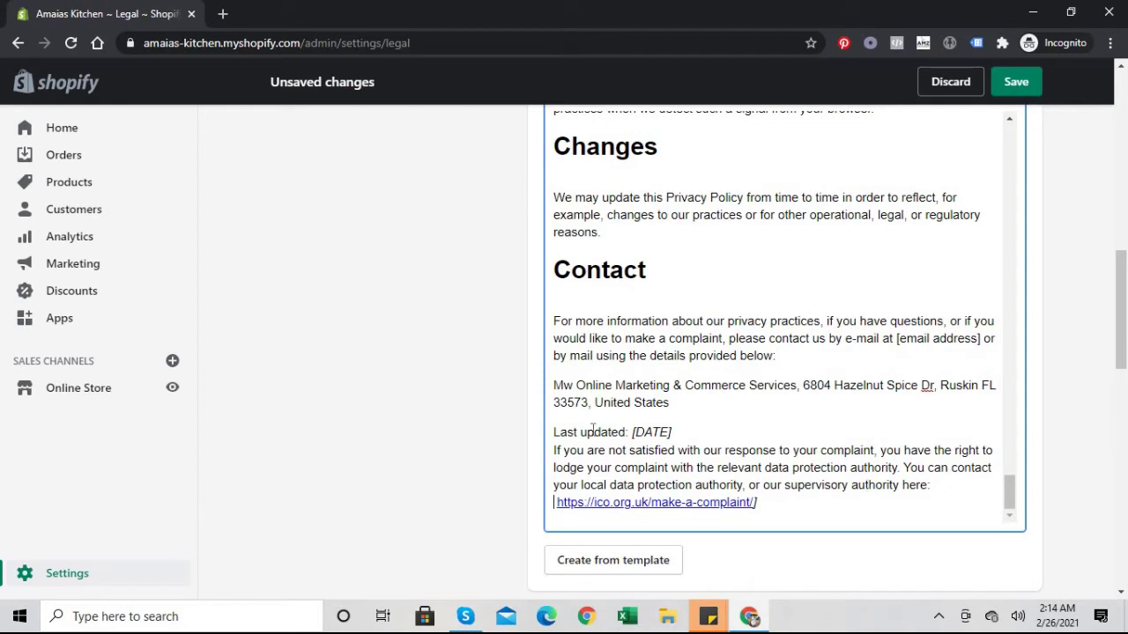
pyautogui.click(676, 432)
pyautogui.press('BackSpace')
pyautogui.press('BackSpace')
pyautogui.press('BackSpace')
pyautogui.press('BackSpace')
pyautogui.press('BackSpace')
pyautogui.press('BackSpace')
pyautogui.write('5/')
pyautogui.press('BackSpace')
pyautogui.press('BackSpace')
pyautogui.write('01/05/2019')
# Step: Replace the [email address] placeholder in the Contact paragraph with the store's support e-mail address
pyautogui.click(981, 338)
pyautogui.press('BackSpace')
pyautogui.press('BackSpace')
pyautogui.press('BackSpace')
pyautogui.press('BackSpace')
pyautogui.press('BackSpace')
pyautogui.press('BackSpace')
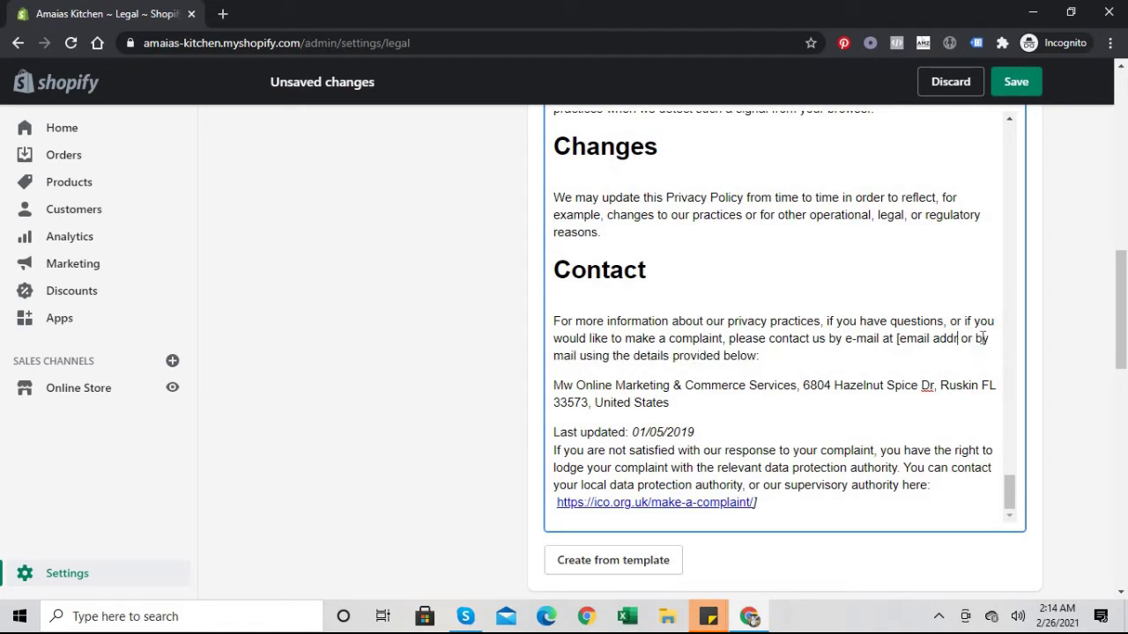
pyautogui.press('BackSpace')
pyautogui.press('BackSpace')
pyautogui.press('BackSpace')
pyautogui.press('BackSpace')
pyautogui.press('BackSpace')
pyautogui.press('BackSpace')
pyautogui.press('BackSpace')
pyautogui.press('BackSpace')
pyautogui.press('BackSpace')
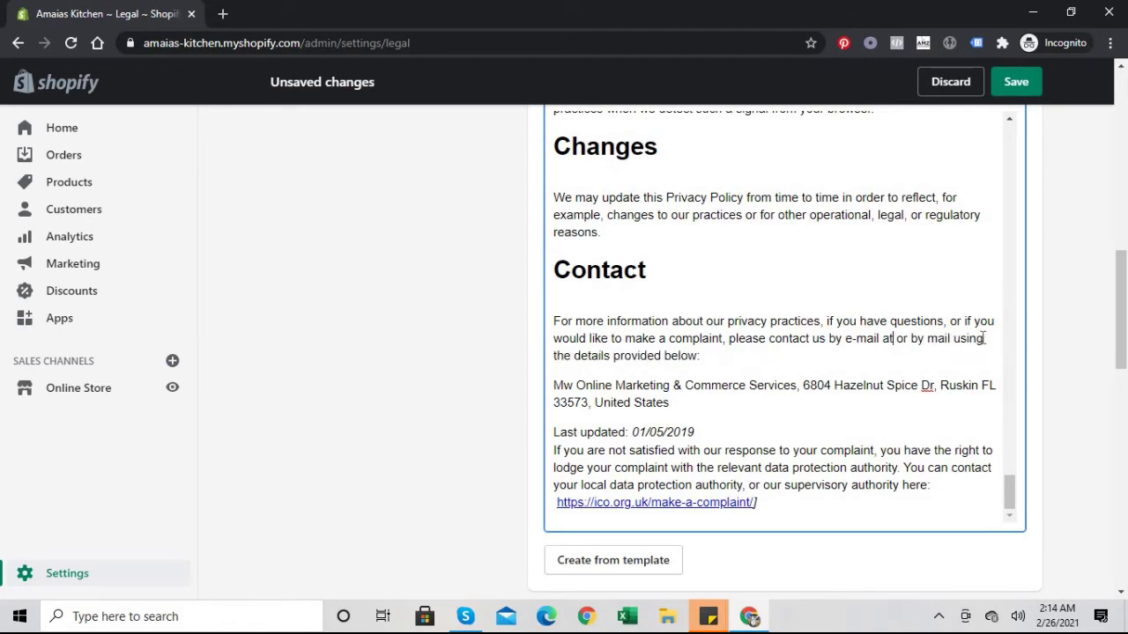
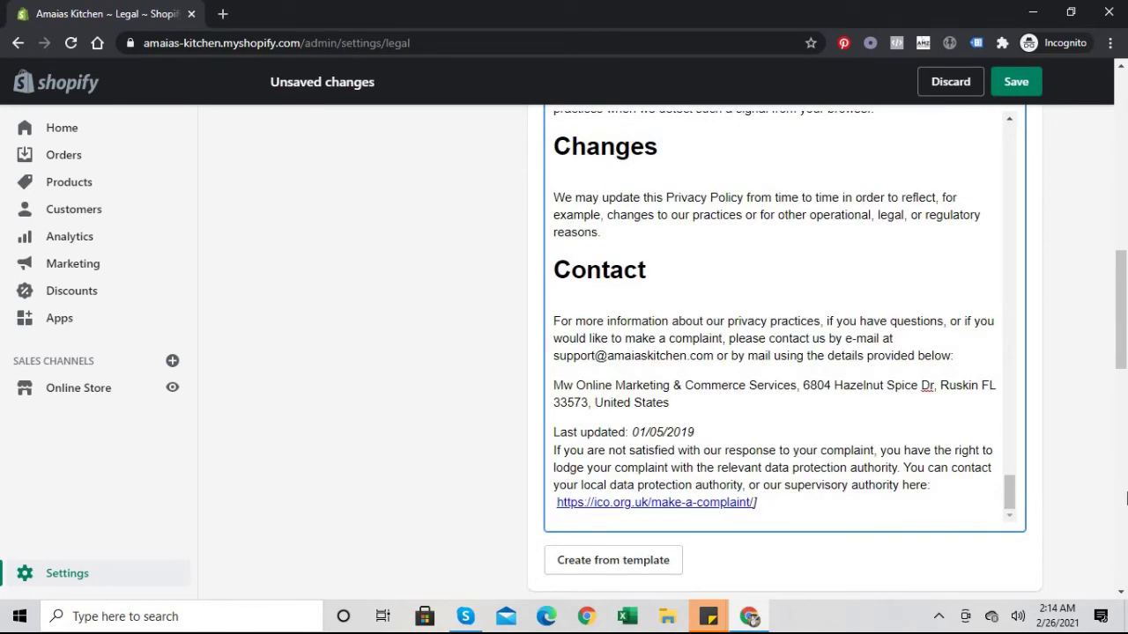
# Step: Save the edited legal policies
pyautogui.moveTo(1009, 489); pyautogui.dragTo(1009, 507)
pyautogui.scroll(15, 1011, 249)
pyautogui.scroll(-15, 999, 340)
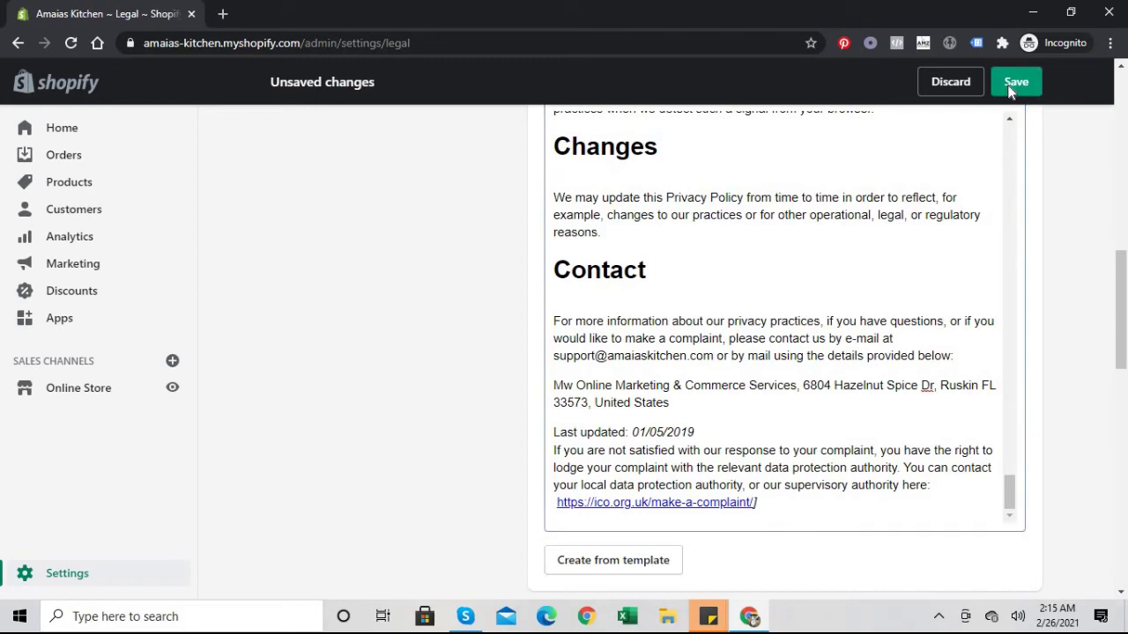
pyautogui.click(1013, 86)
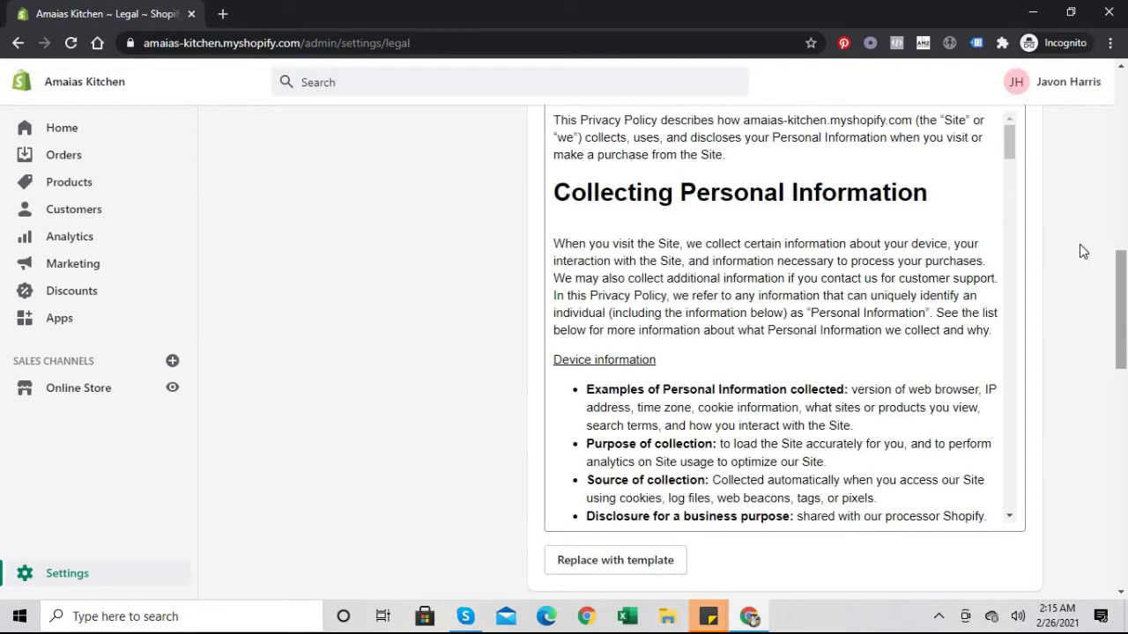
# Step: Review the Terms of service down to Section 20 - Contact Information, reaching the empty Shipping policy editor
pyautogui.scroll(-1, 1123, 338)
pyautogui.scroll(-8, 1115, 418)
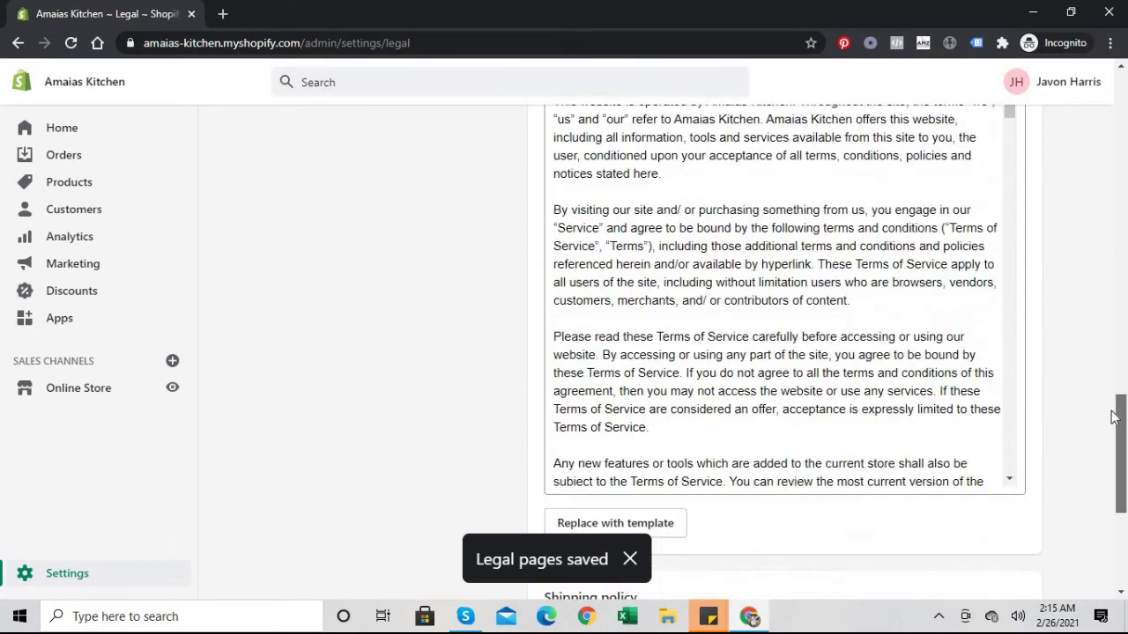
pyautogui.scroll(3, 1115, 414)
pyautogui.scroll(-1, 1118, 396)
pyautogui.scroll(-2, 1115, 460)
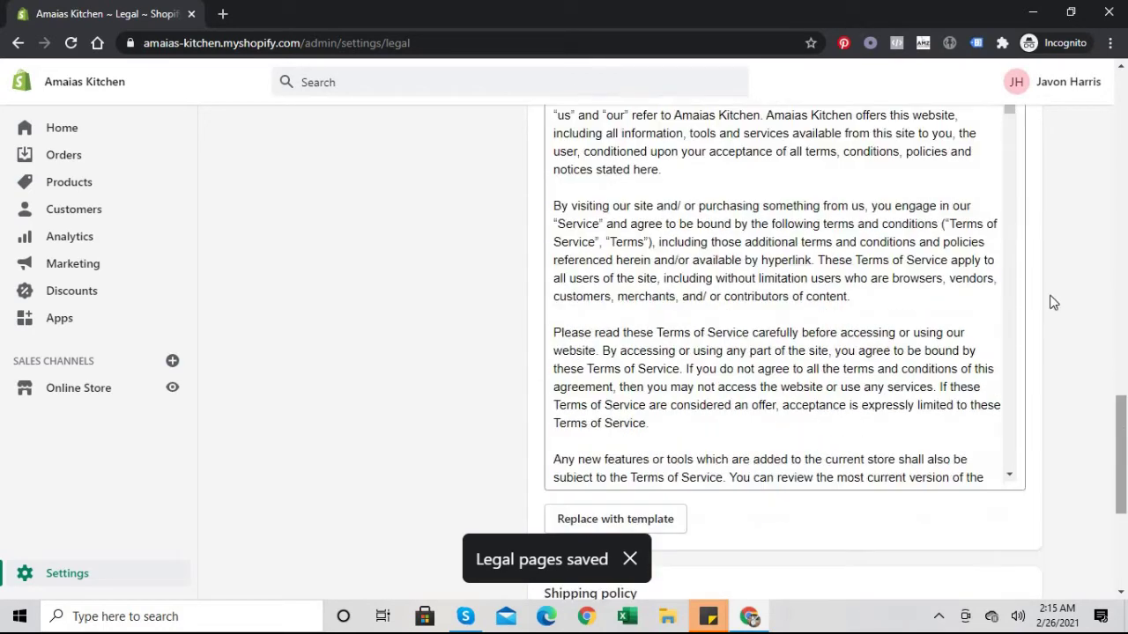
pyautogui.click(1011, 177)
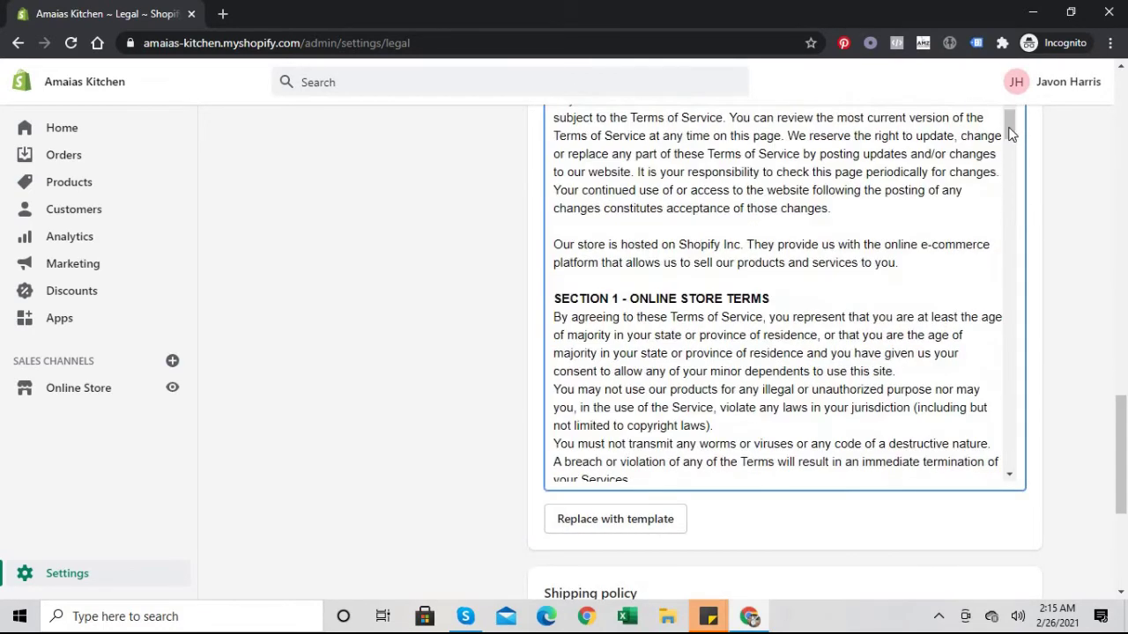
pyautogui.click(1011, 177)
pyautogui.moveTo(1012, 208); pyautogui.dragTo(1015, 370)
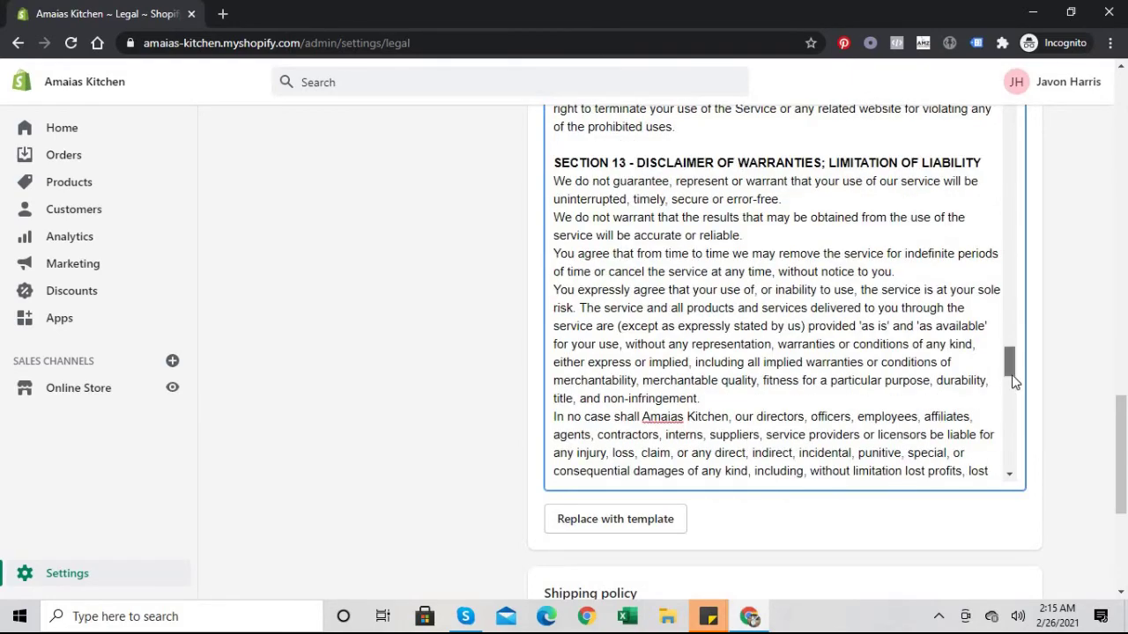
pyautogui.moveTo(1014, 366); pyautogui.dragTo(1014, 471)
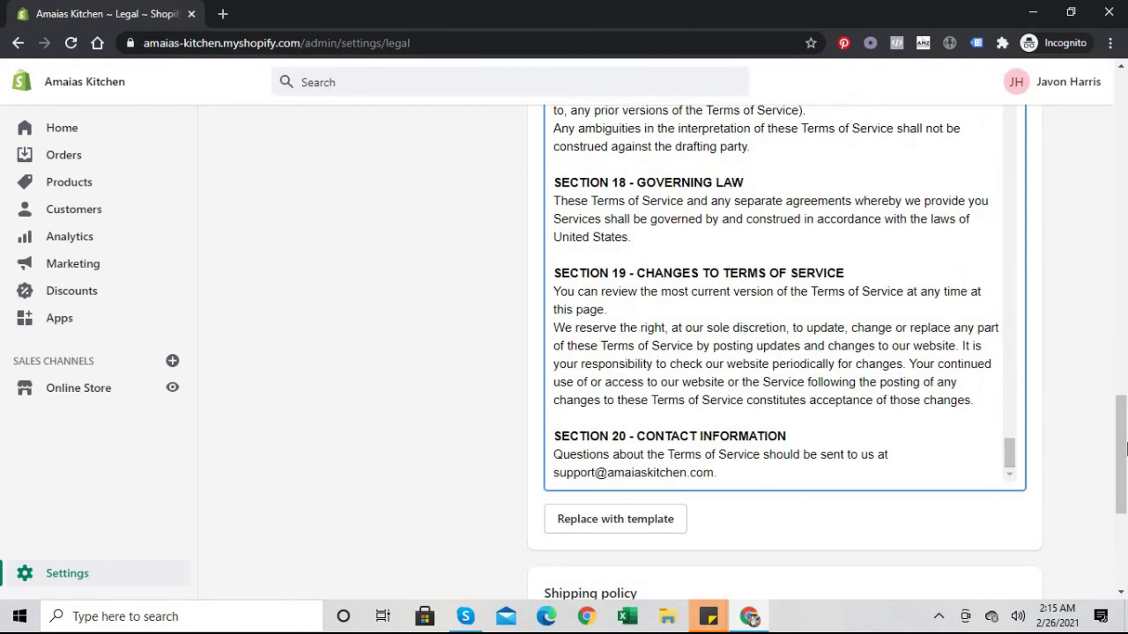
pyautogui.click(1116, 527)
pyautogui.moveTo(1120, 536); pyautogui.dragTo(1115, 573)
pyautogui.click(824, 380)
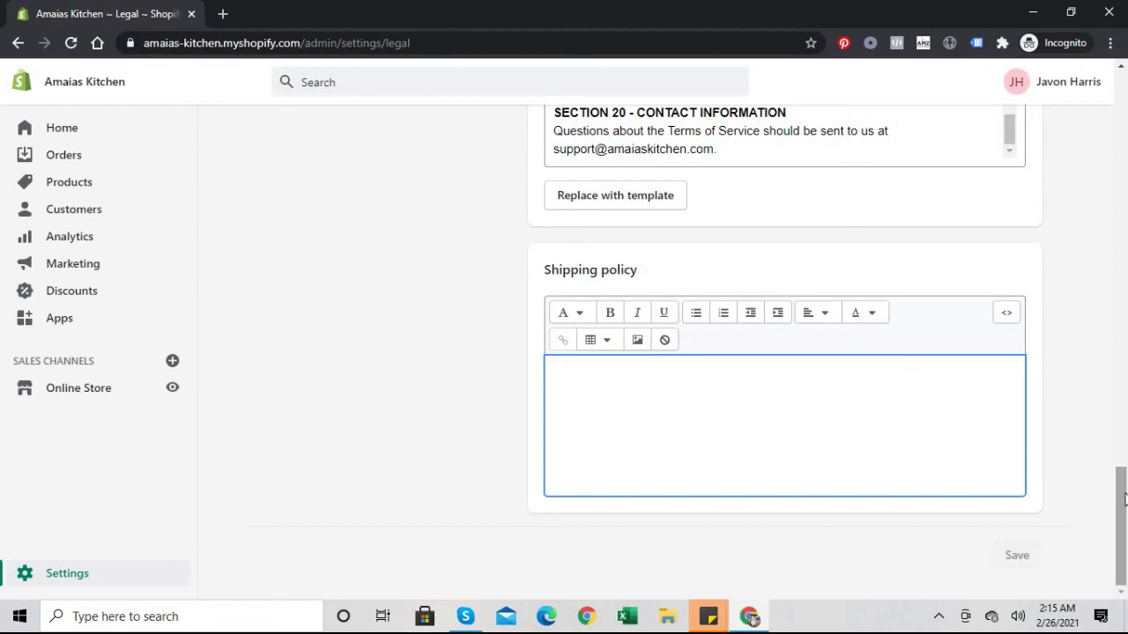
pyautogui.moveTo(1122, 525); pyautogui.dragTo(1122, 179)
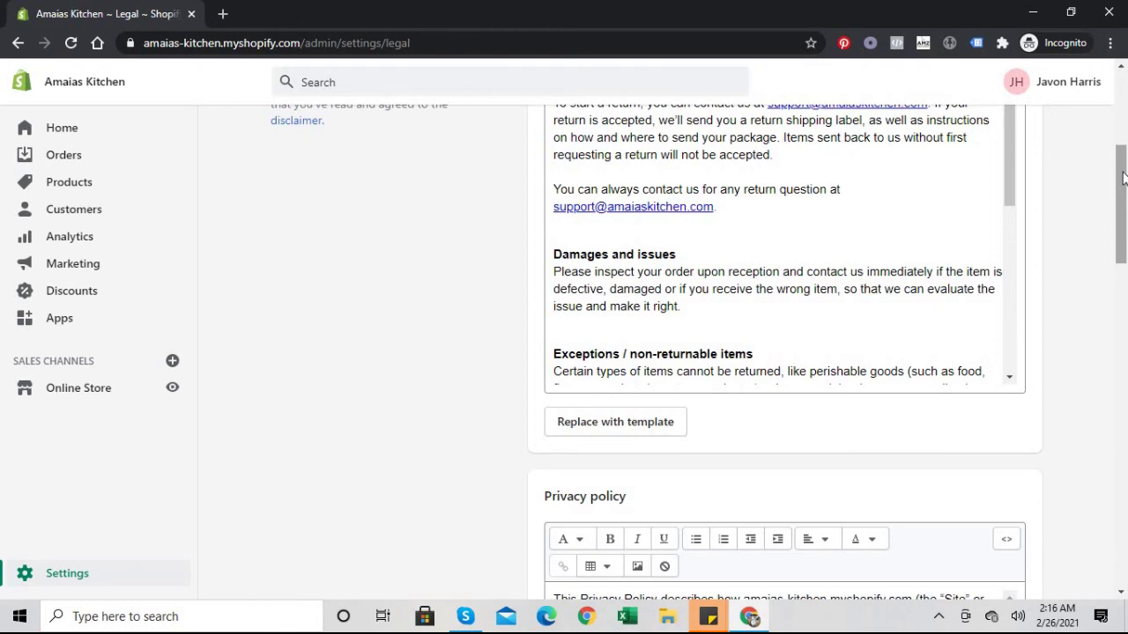
pyautogui.moveTo(1123, 177); pyautogui.dragTo(1123, 88)
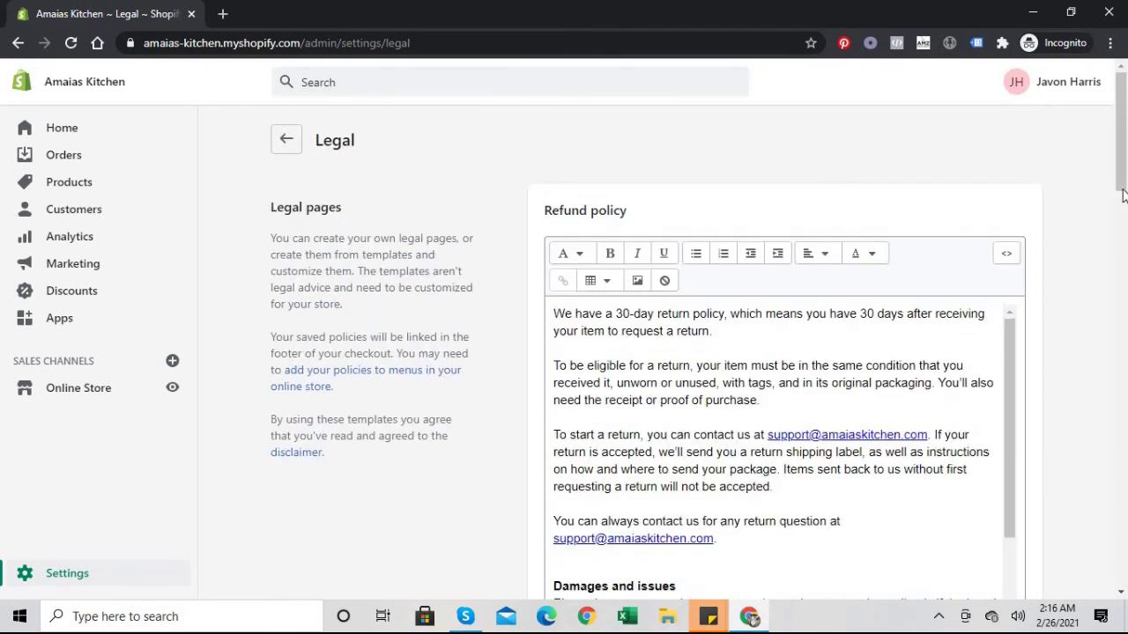
pyautogui.moveTo(1122, 196); pyautogui.dragTo(1123, 450)
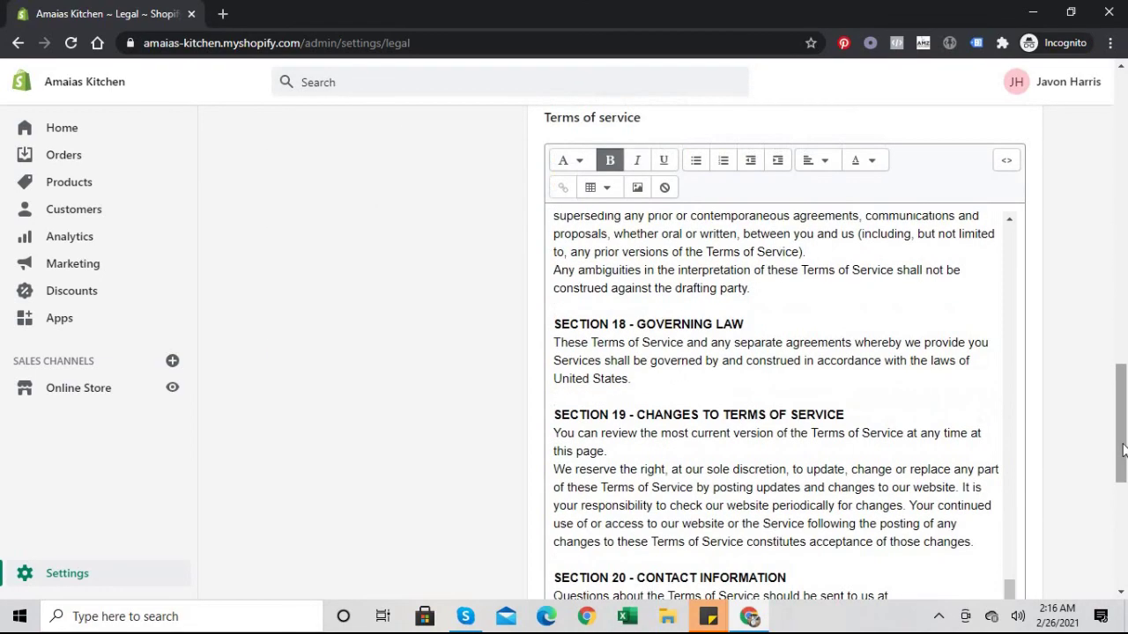